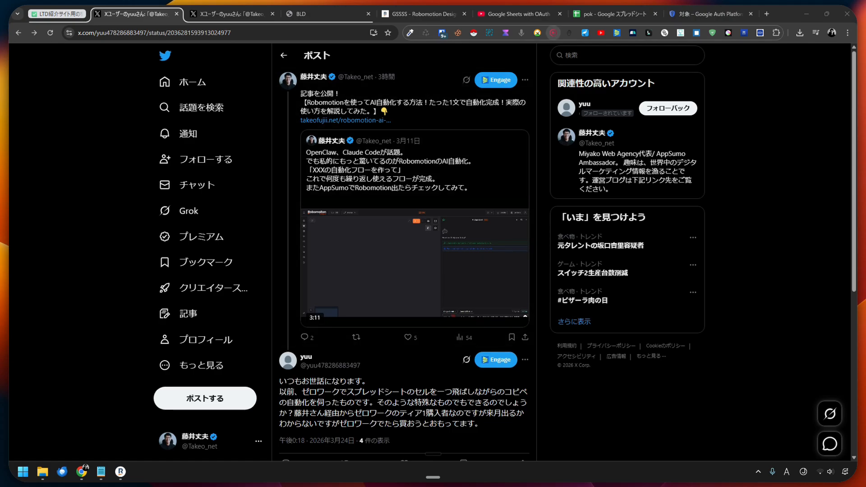
Review the alternating-row URLs in the pok spreadsheet and the credential instructions in the Google Sheets with OAuth video.
{"action": "left_click", "coordinate": [614, 14]}
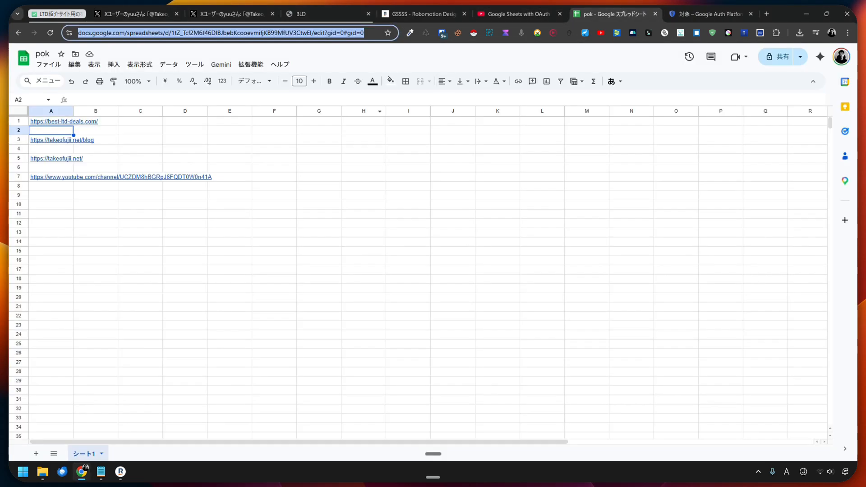
{"action": "mouse_move", "coordinate": [59, 141]}
{"action": "left_click_drag", "start_coordinate": [274, 167], "coordinate": [408, 196]}
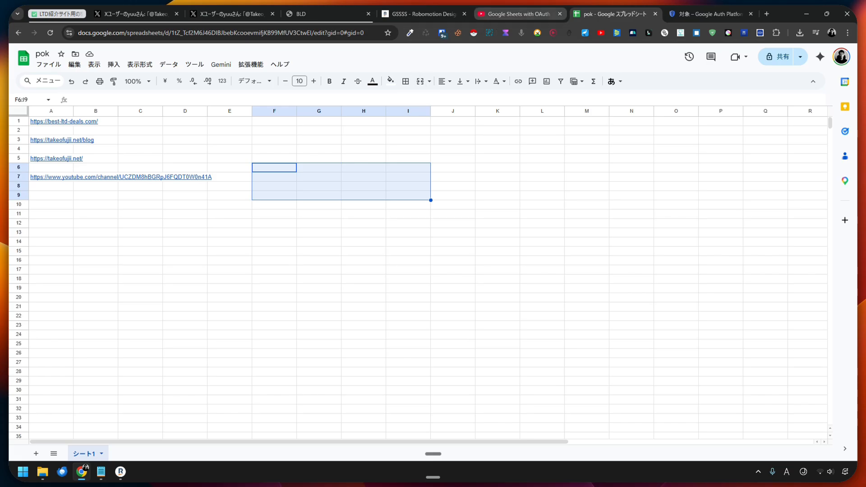
{"action": "left_click", "coordinate": [518, 14]}
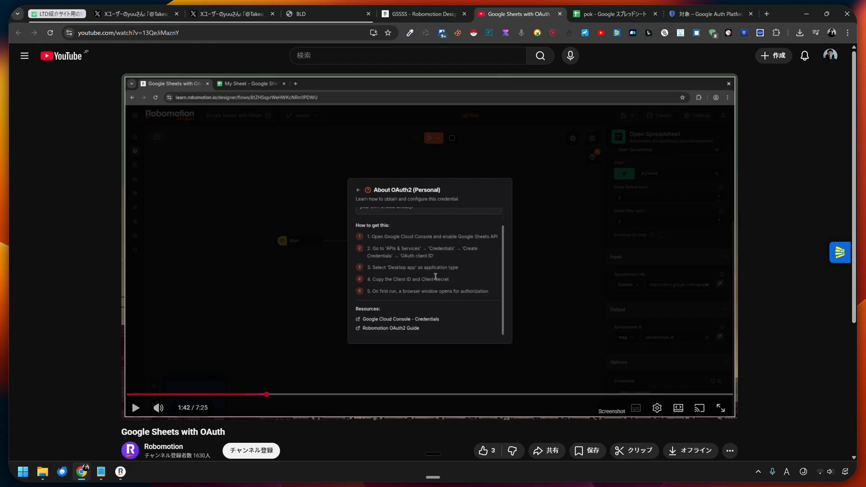
{"action": "key", "text": "BackSpace"}
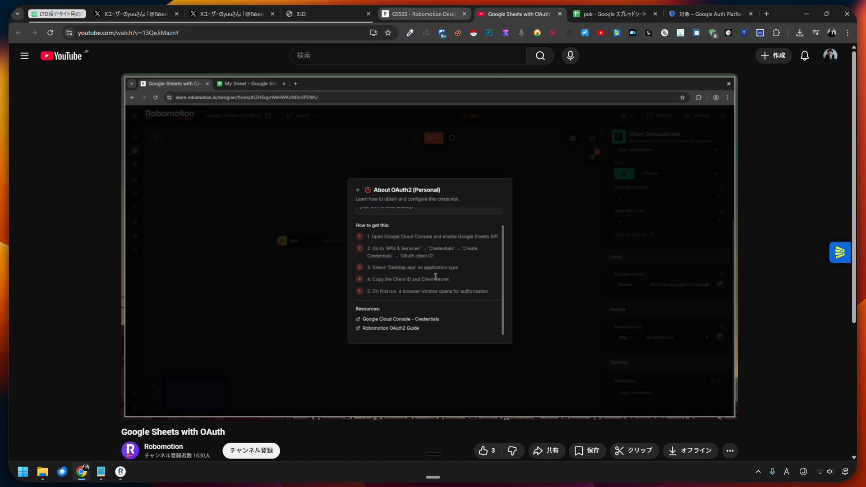
Switch to Robomotion Designer and create a new project named wqdwqdqw with the AI Assistant enabled.
{"action": "left_click", "coordinate": [419, 14]}
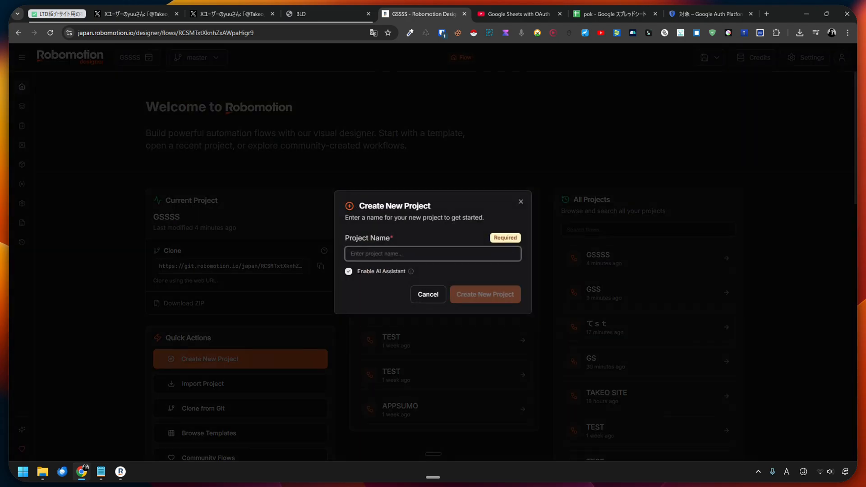
{"action": "type", "text": "wqdwqdqw"}
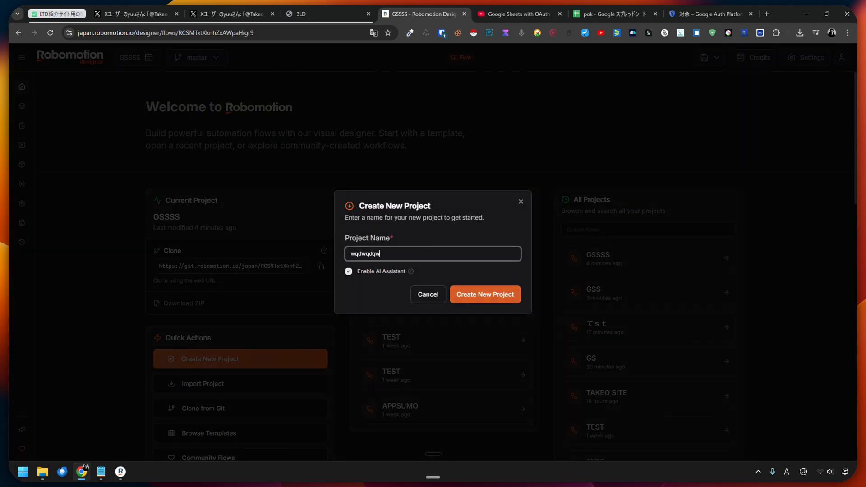
{"action": "key", "text": "Return"}
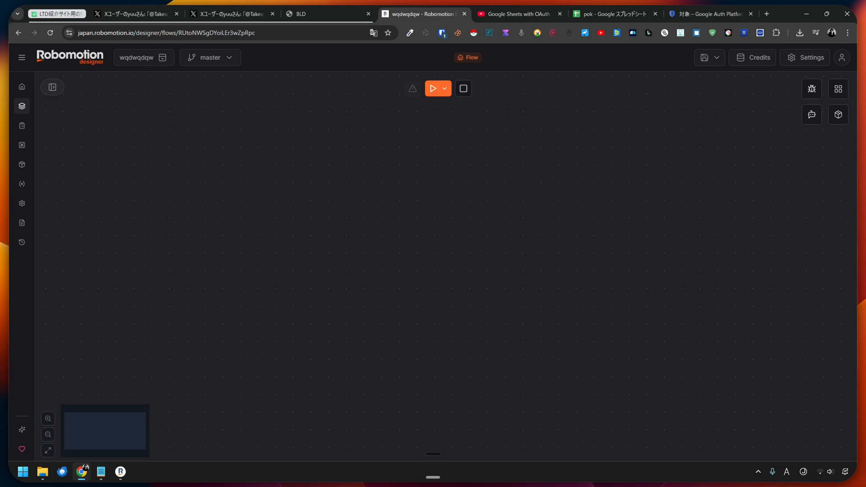
{"action": "key", "text": "BackSpace"}
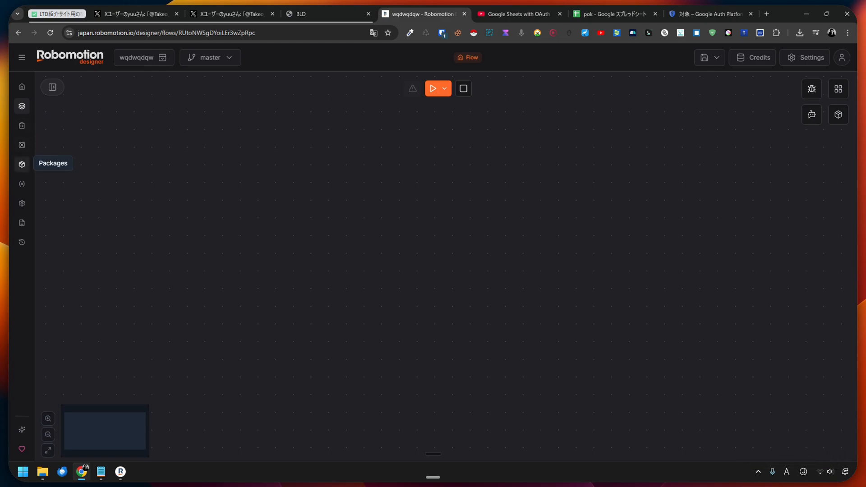
Search the available packages for "shee" to check the Google Sheets package, and return to the flow designer.
{"action": "left_click", "coordinate": [21, 164]}
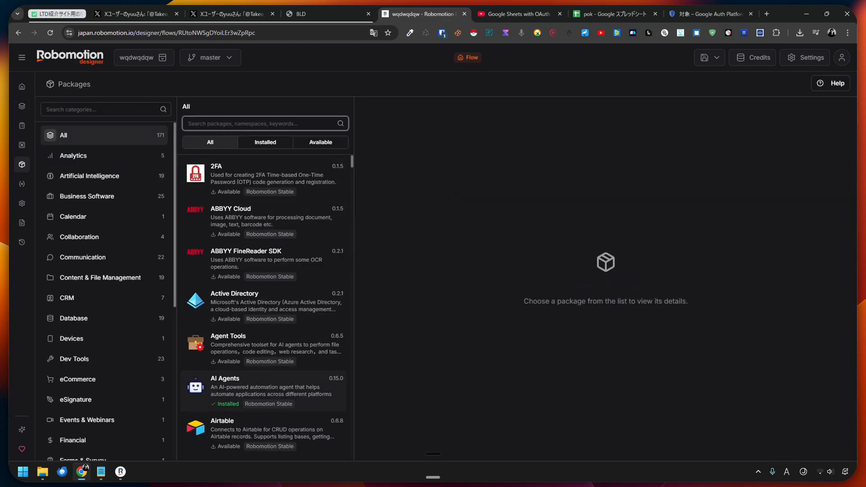
{"action": "type", "text": "shee"}
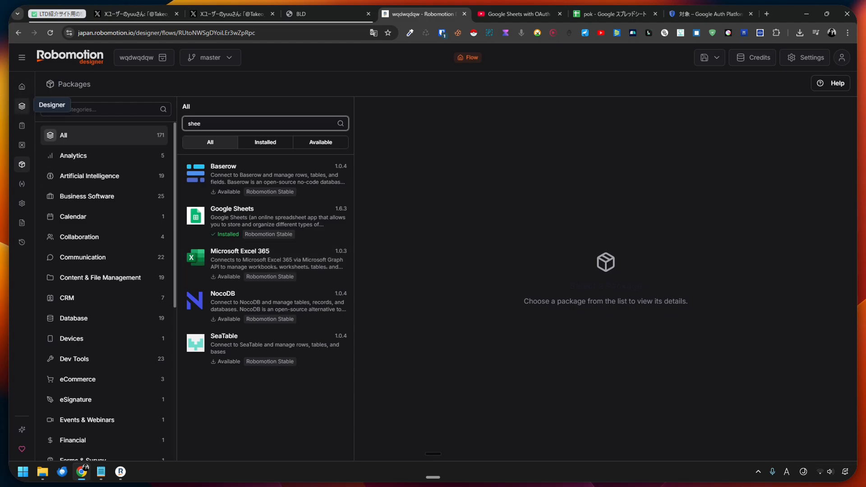
{"action": "left_click", "coordinate": [21, 106]}
{"action": "key", "text": "ctrl+x"}
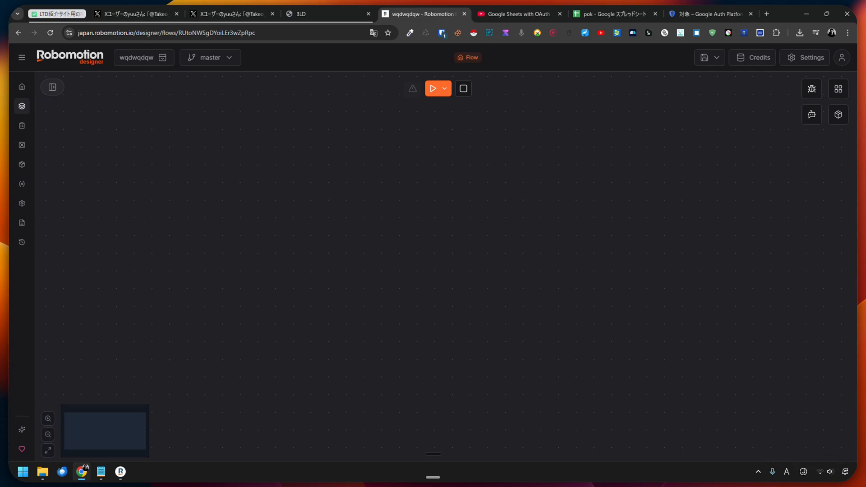
Add an Inject node to the empty flow canvas.
{"action": "right_click", "coordinate": [330, 196]}
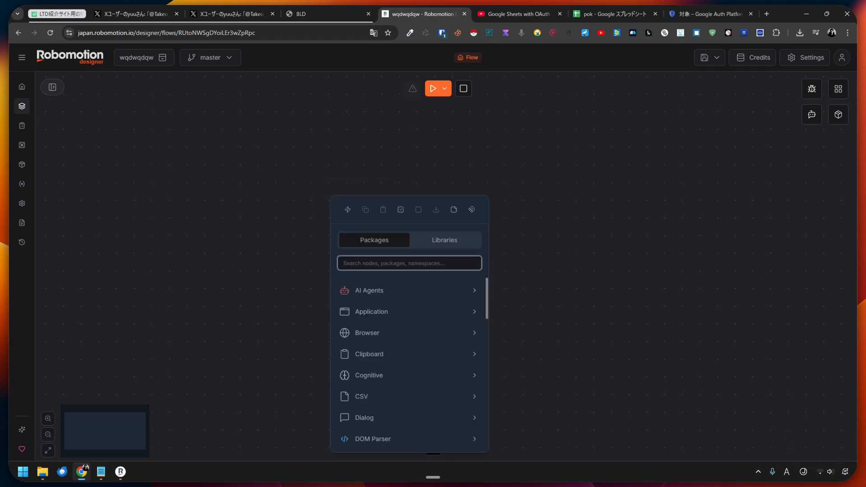
{"action": "type", "text": "inj"}
{"action": "key", "text": "Return"}
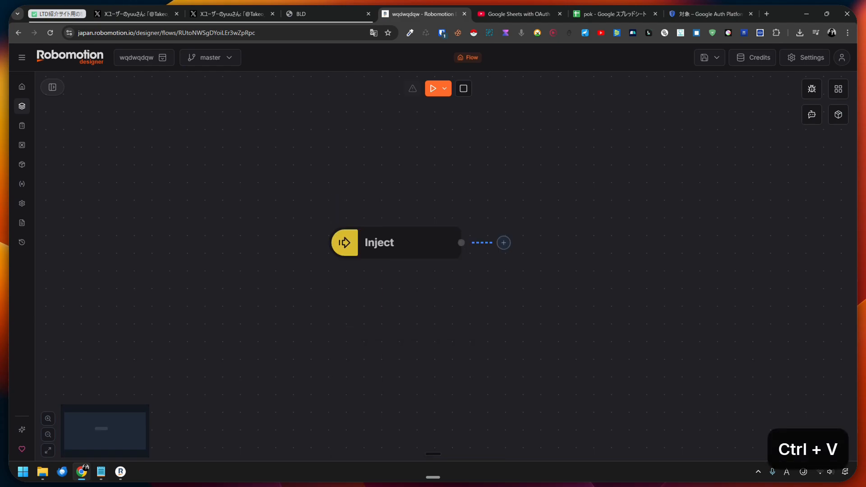
Add a Google Sheets Open Spreadsheet node connected after the Inject node.
{"action": "scroll", "coordinate": [469, 289], "scroll_direction": "down", "scroll_amount": 6}
{"action": "left_click_drag", "start_coordinate": [469, 289], "coordinate": [368, 275]}
{"action": "scroll", "coordinate": [347, 256], "scroll_direction": "up", "scroll_amount": 4}
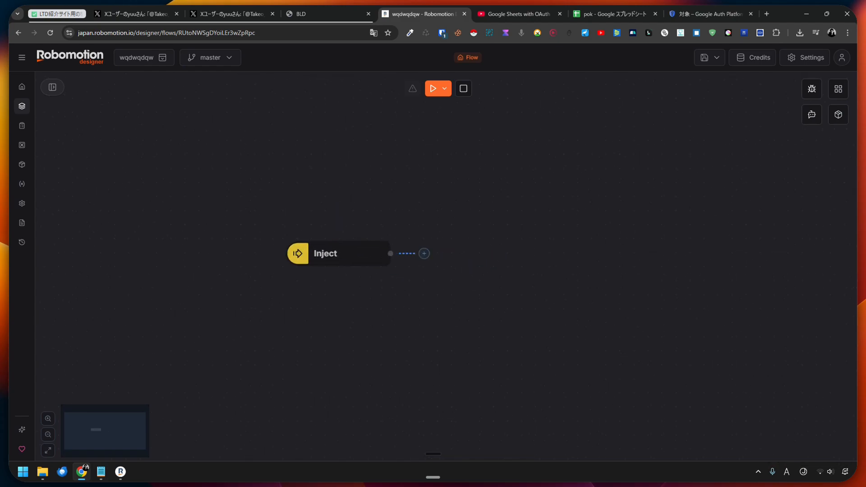
{"action": "scroll", "coordinate": [366, 256], "scroll_direction": "up", "scroll_amount": 1}
{"action": "left_click", "coordinate": [439, 253]}
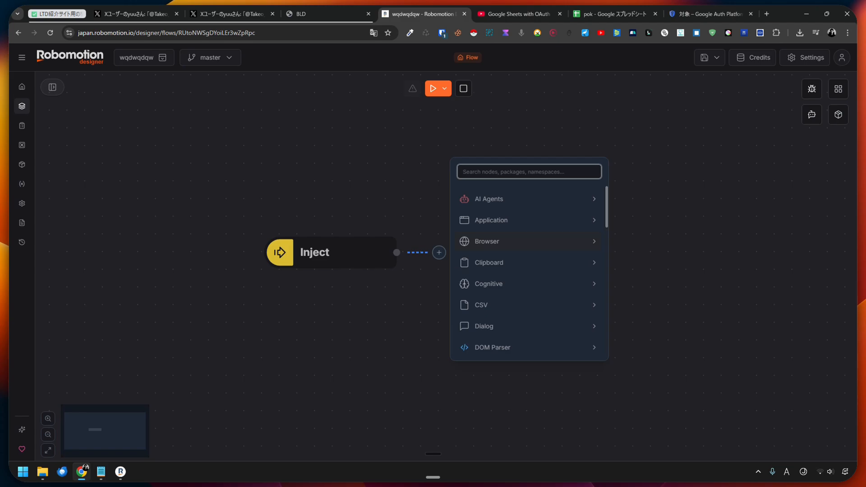
{"action": "type", "text": "opn"}
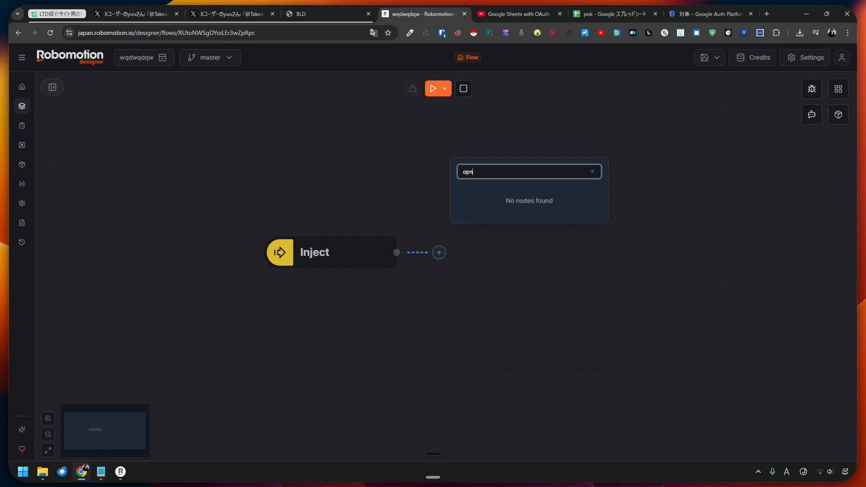
{"action": "key", "text": "BackSpace"}
{"action": "type", "text": "en"}
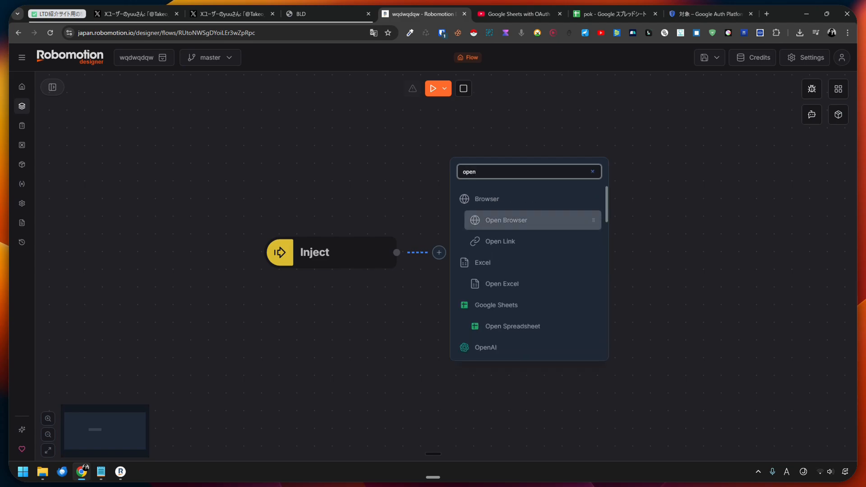
{"action": "left_click", "coordinate": [513, 326]}
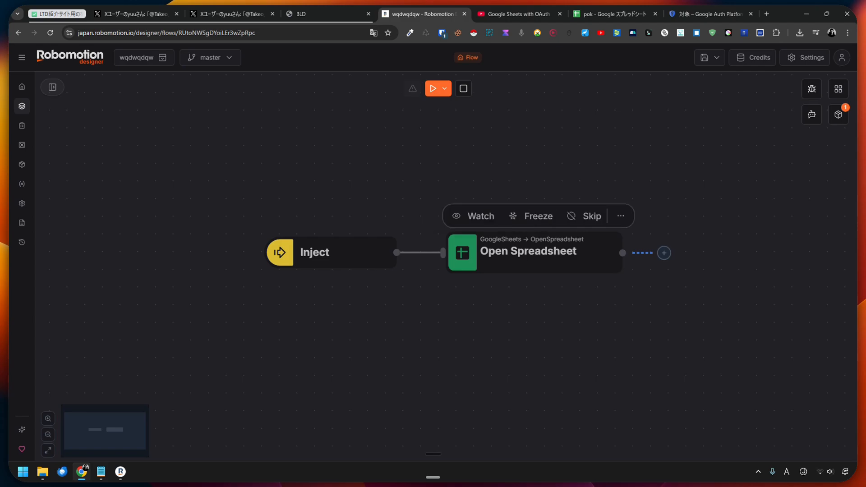
Add a Google Sheets Set Cell Value node after Open Spreadsheet and align it in line with the other nodes.
{"action": "scroll", "coordinate": [481, 270], "scroll_direction": "down", "scroll_amount": 2}
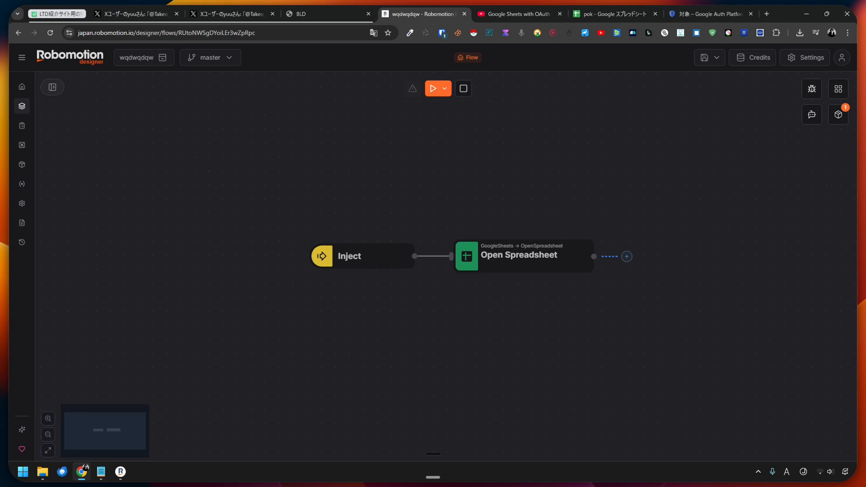
{"action": "left_click_drag", "start_coordinate": [510, 306], "coordinate": [348, 308]}
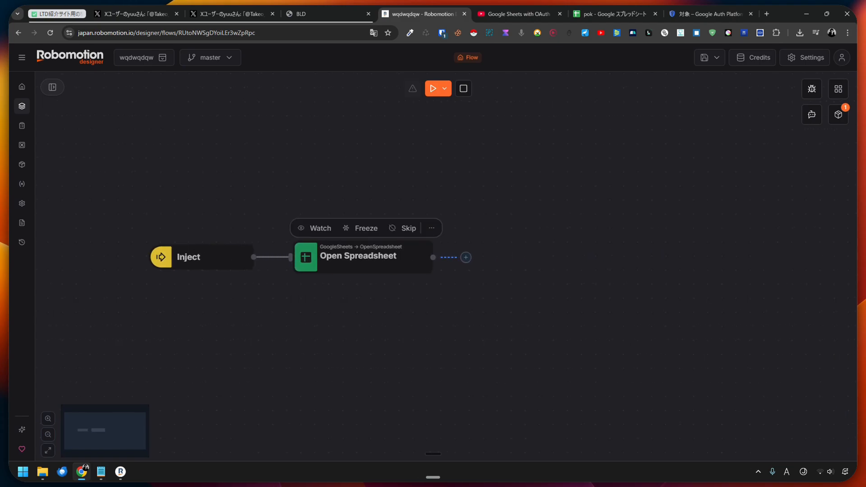
{"action": "left_click", "coordinate": [465, 257]}
{"action": "type", "text": "s"}
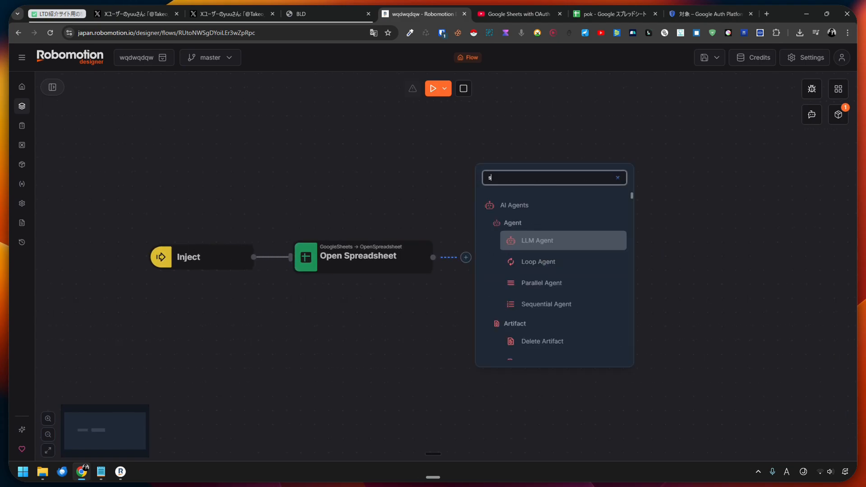
{"action": "type", "text": "et va"}
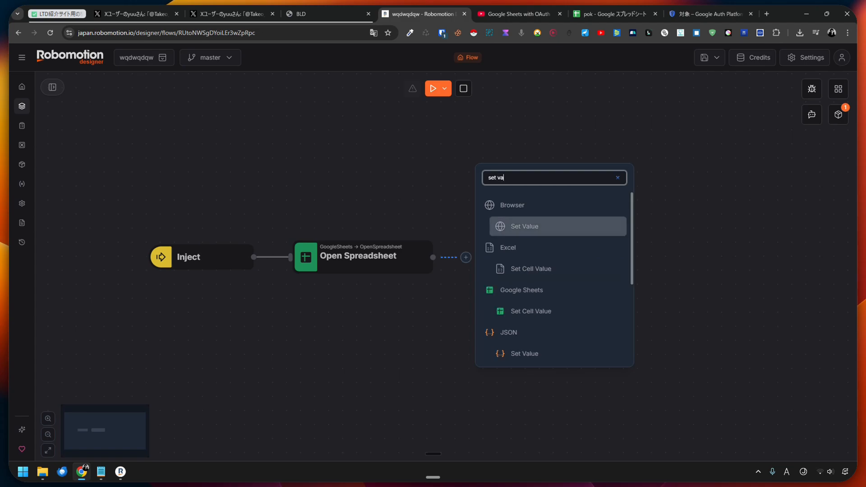
{"action": "left_click", "coordinate": [537, 311]}
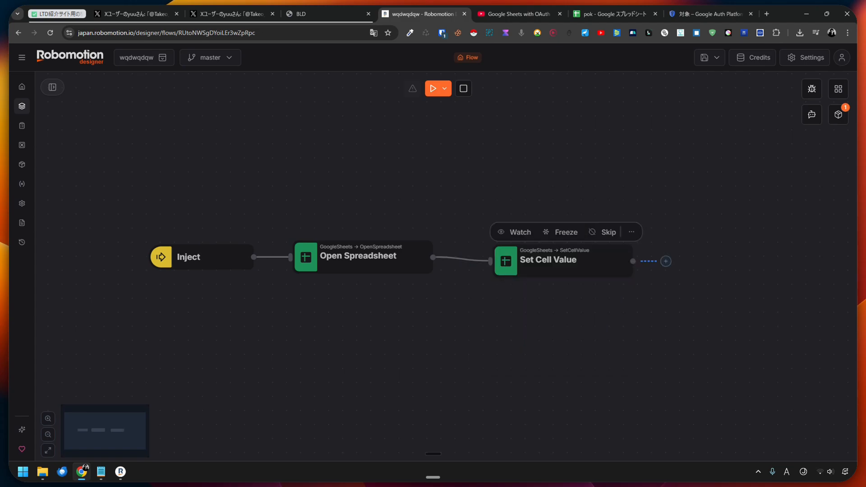
{"action": "left_click_drag", "start_coordinate": [553, 266], "coordinate": [534, 262]}
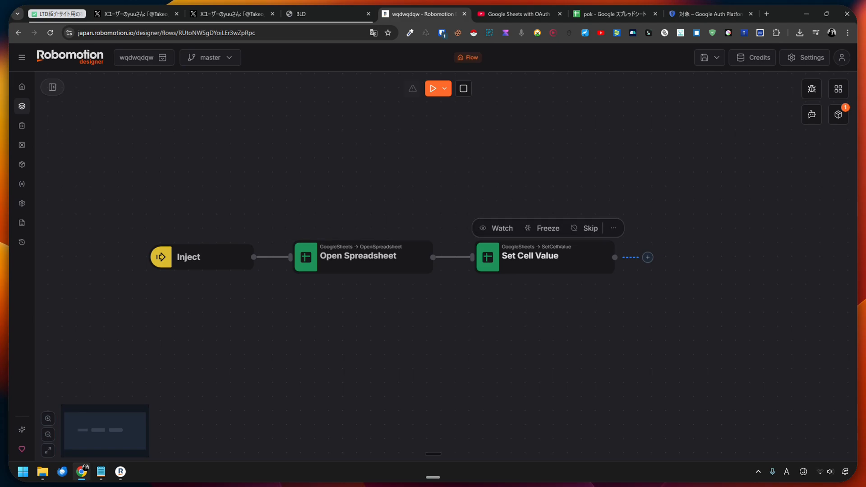
{"action": "key", "text": "shift+h"}
{"action": "left_click", "coordinate": [541, 257]}
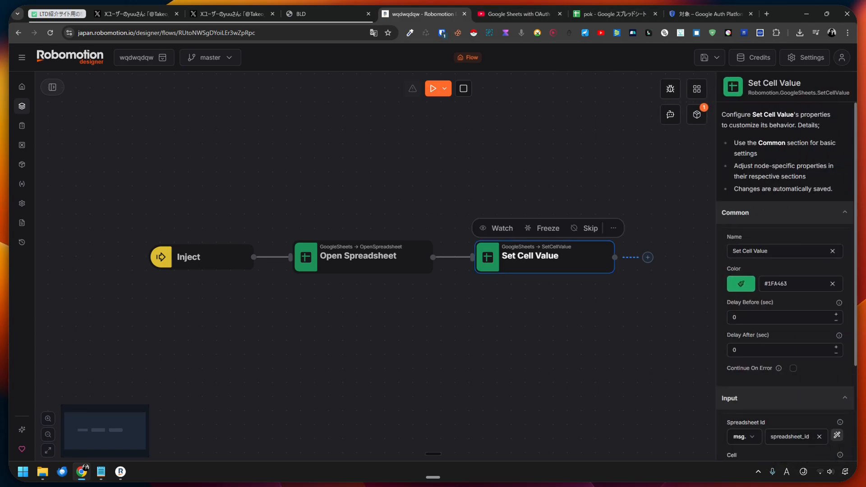
Copy the pok spreadsheet's URL and paste it as the Spreadsheet URL of the Open Spreadsheet node.
{"action": "left_click", "coordinate": [361, 256]}
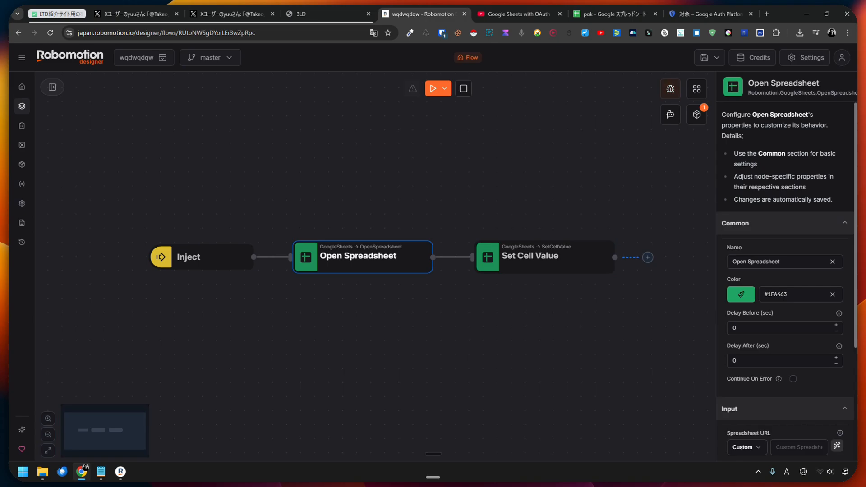
{"action": "left_click", "coordinate": [614, 13]}
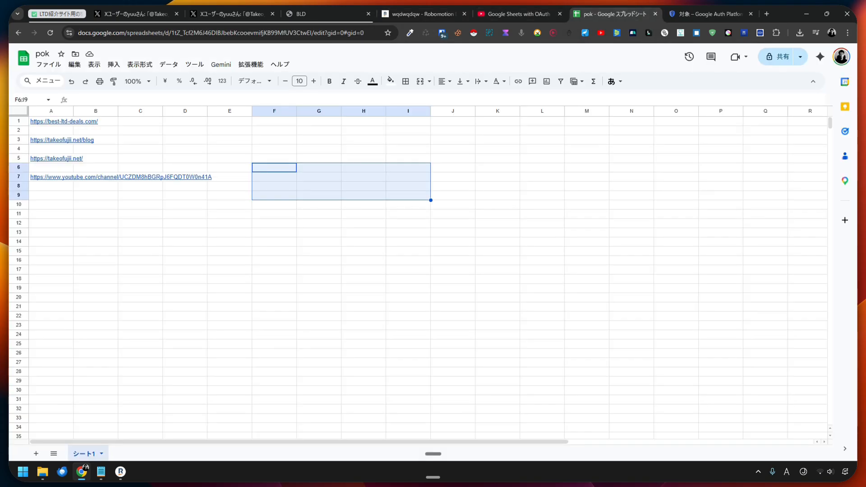
{"action": "left_click", "coordinate": [225, 32]}
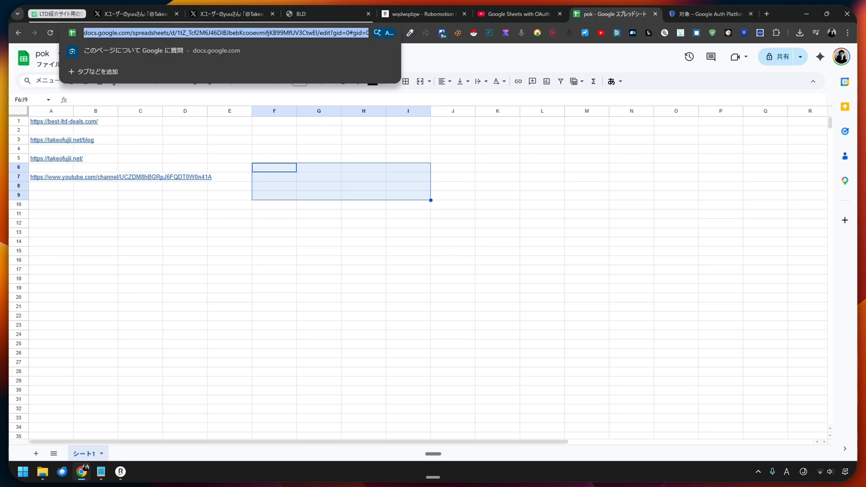
{"action": "key", "text": "BackSpace"}
{"action": "left_click", "coordinate": [423, 14]}
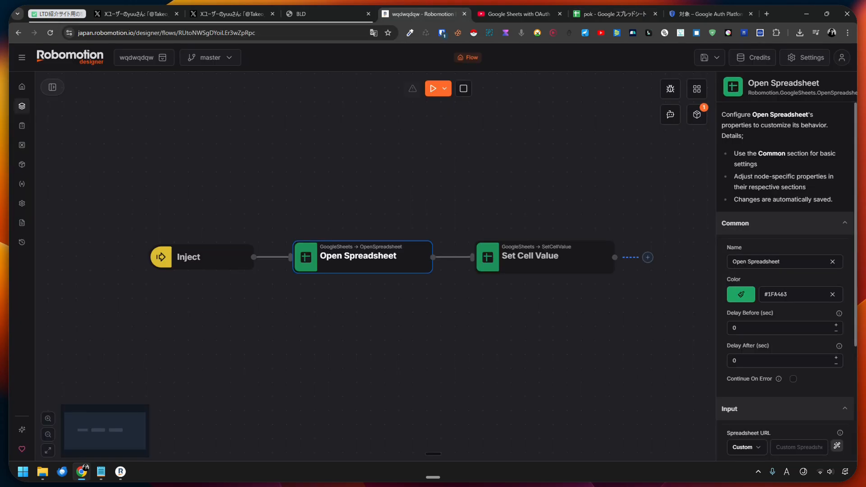
{"action": "scroll", "coordinate": [784, 316], "scroll_direction": "down", "scroll_amount": 3}
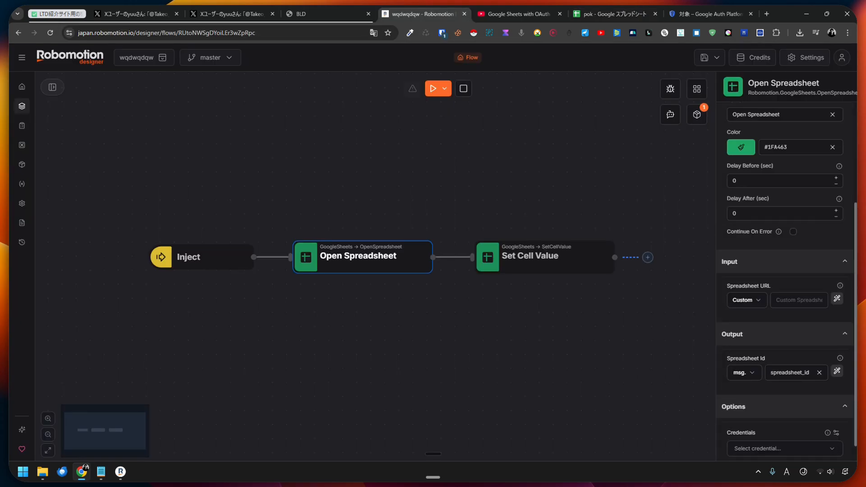
{"action": "left_click", "coordinate": [820, 299]}
{"action": "key", "text": "ctrl+v"}
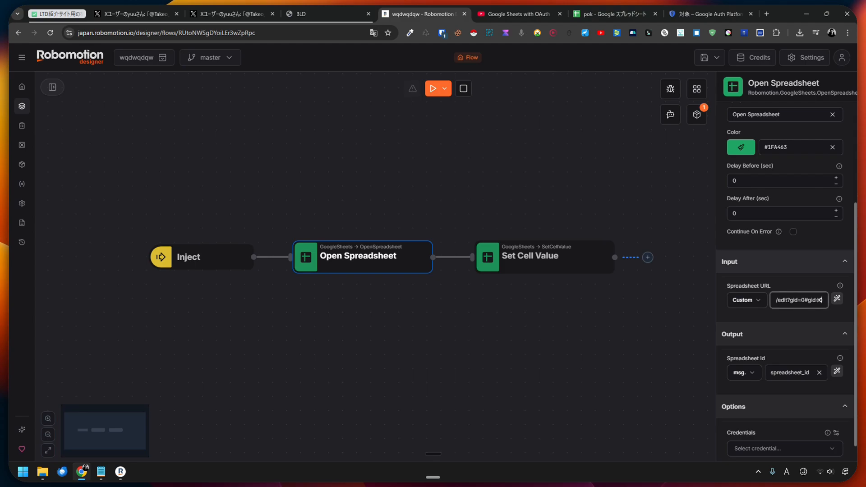
Assign the My OAuth2 credential from サンプル to the Open Spreadsheet node.
{"action": "scroll", "coordinate": [786, 284], "scroll_direction": "down", "scroll_amount": 1}
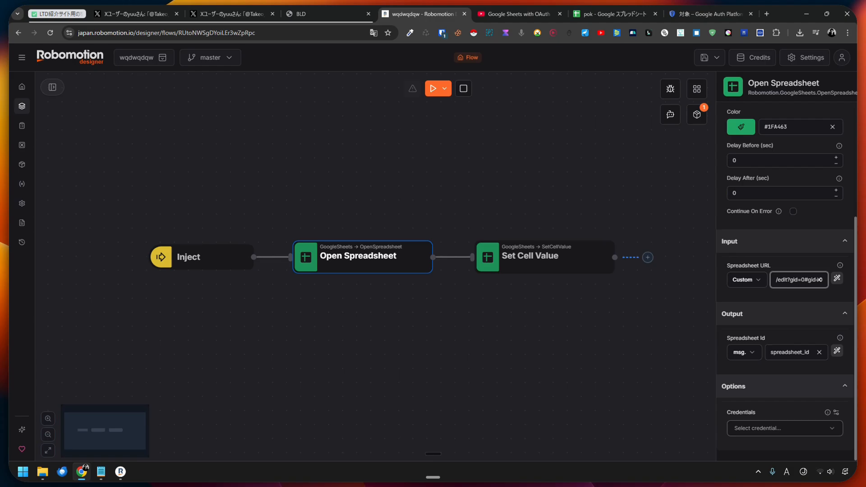
{"action": "left_click", "coordinate": [519, 14]}
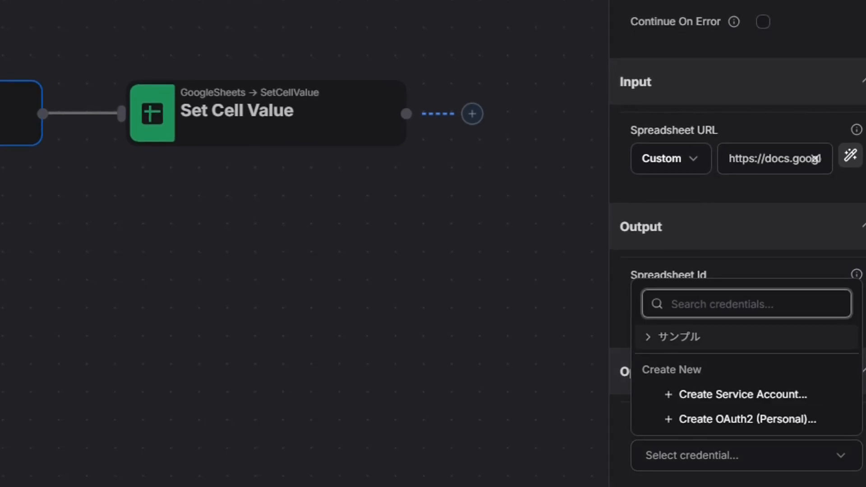
{"action": "left_click", "coordinate": [679, 336]}
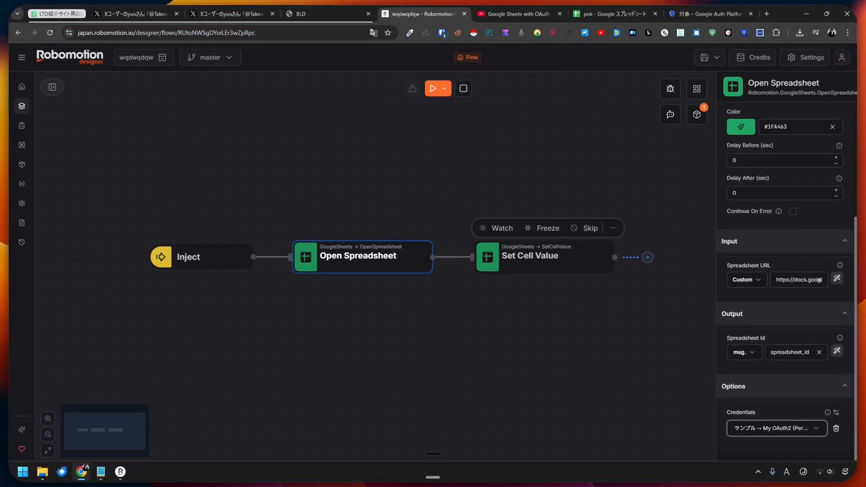
Check the free cells in the pok spreadsheet and set the Set Cell Value node's target cell to H14.
{"action": "left_click", "coordinate": [545, 257]}
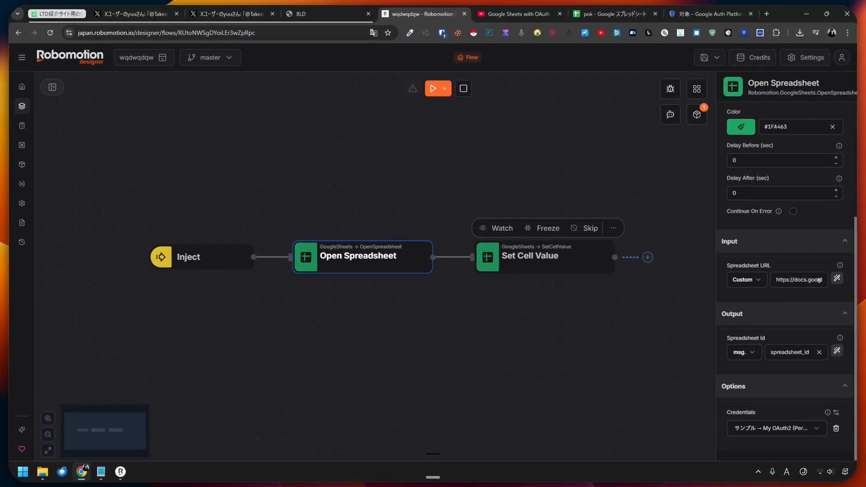
{"action": "key", "text": "Delete"}
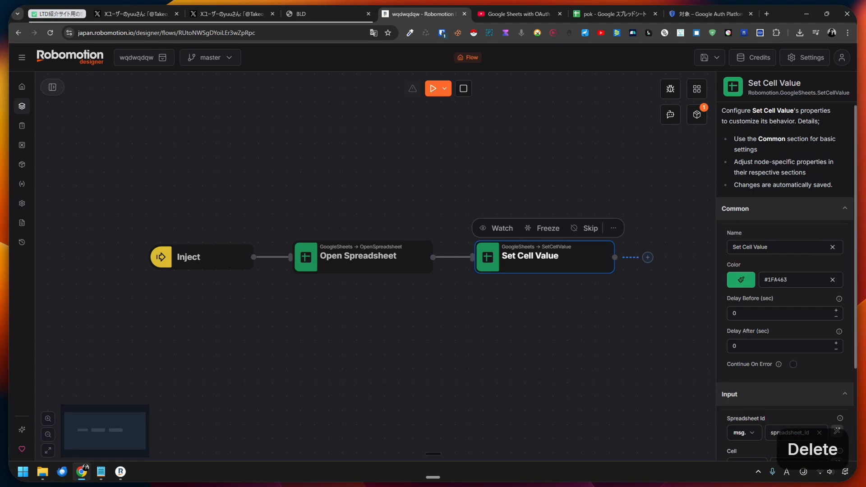
{"action": "triple_click", "coordinate": [358, 256]}
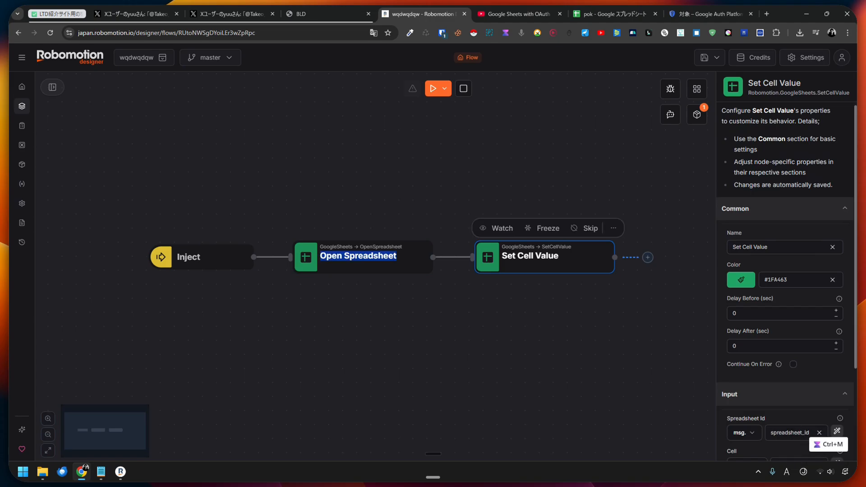
{"action": "triple_click", "coordinate": [530, 256]}
{"action": "scroll", "coordinate": [785, 289], "scroll_direction": "down", "scroll_amount": 3}
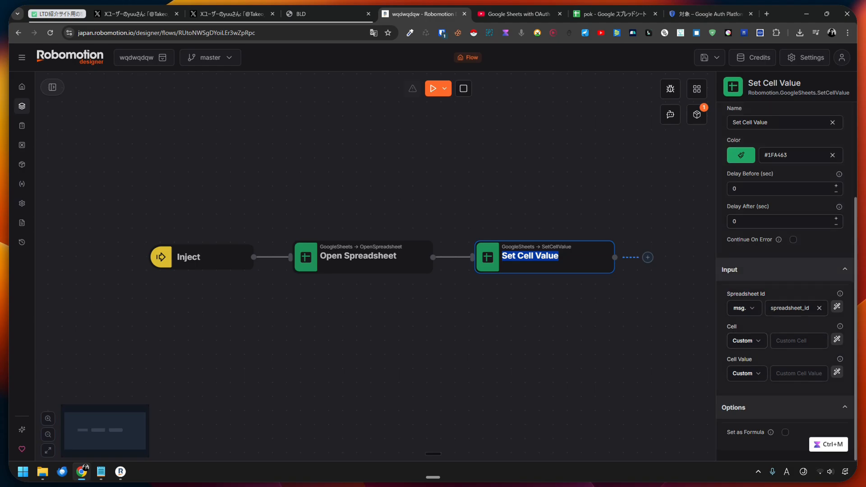
{"action": "left_click", "coordinate": [614, 14]}
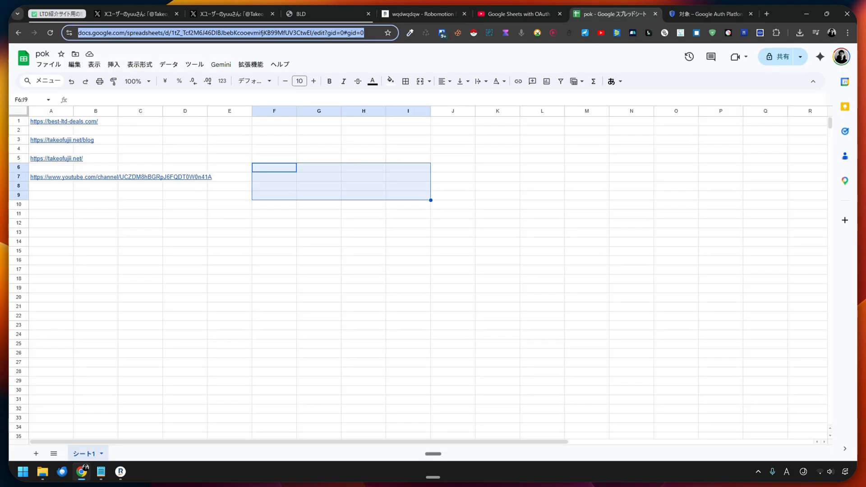
{"action": "left_click", "coordinate": [364, 149]}
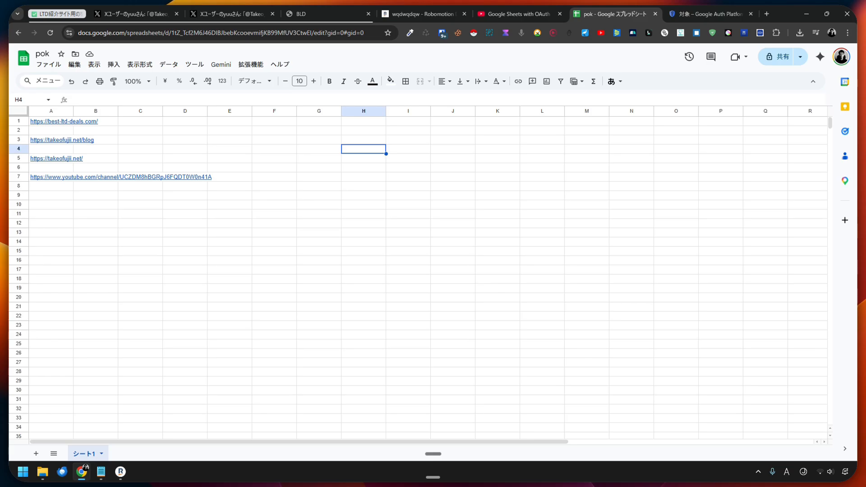
{"action": "left_click", "coordinate": [230, 242]}
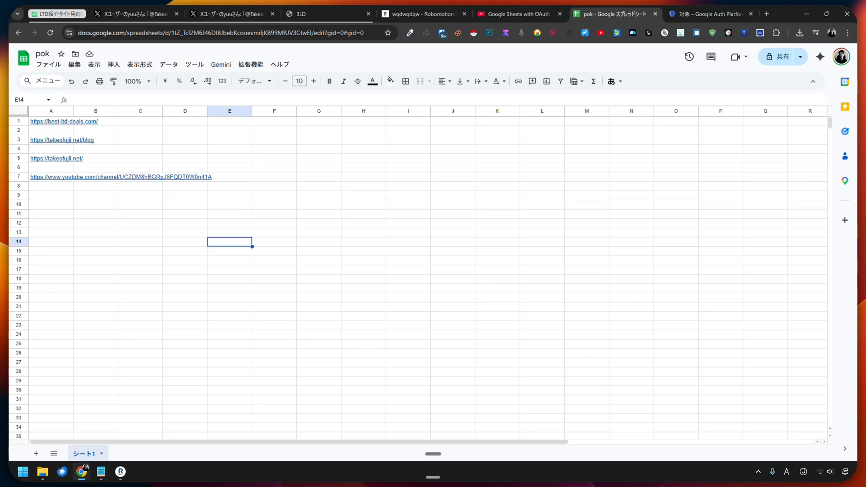
{"action": "left_click", "coordinate": [419, 13]}
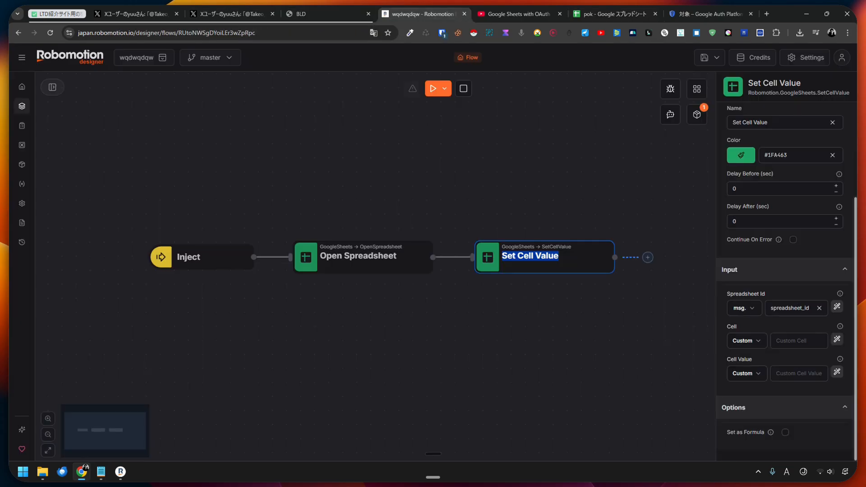
{"action": "type", "text": "H14"}
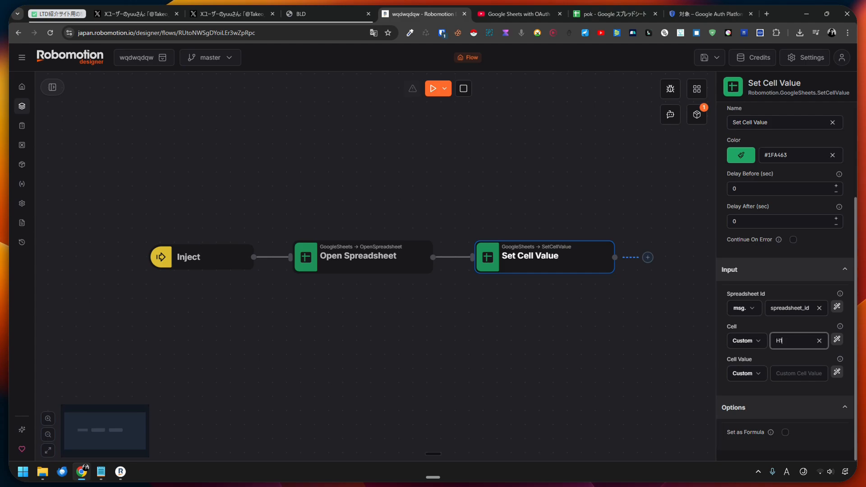
Enter おはよう as the custom Cell Value of the Set Cell Value node.
{"action": "key", "text": "Tab"}
{"action": "key", "text": "Tab"}
{"action": "key", "text": "Tab"}
{"action": "key", "text": "Tab"}
{"action": "key", "text": "Zenkaku_Hankaku"}
{"action": "type", "text": "ohayo"}
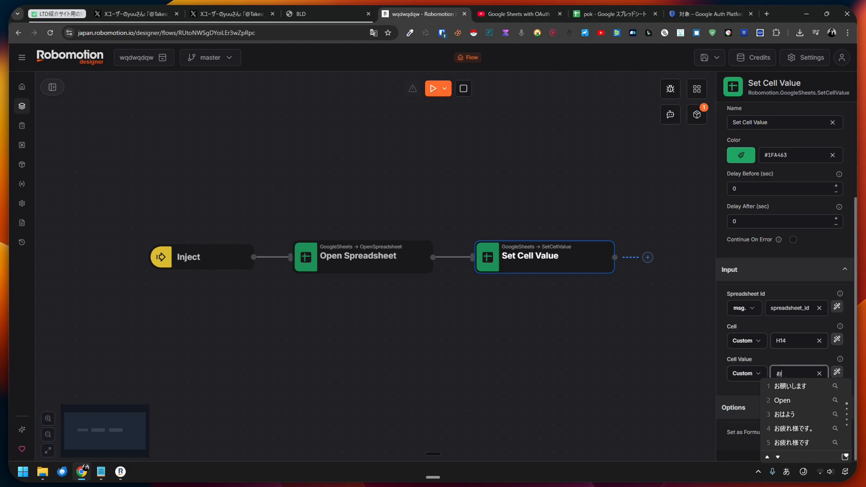
{"action": "type", "text": "u"}
{"action": "key", "text": "Return"}
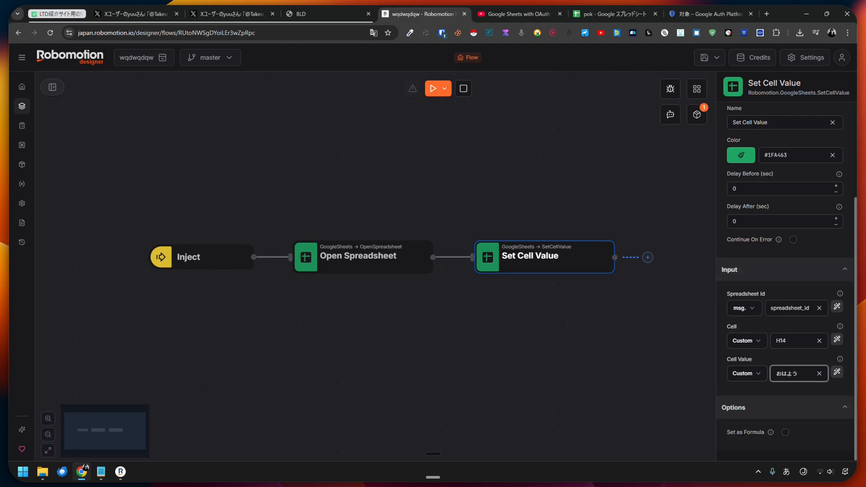
{"action": "key", "text": "BackSpace"}
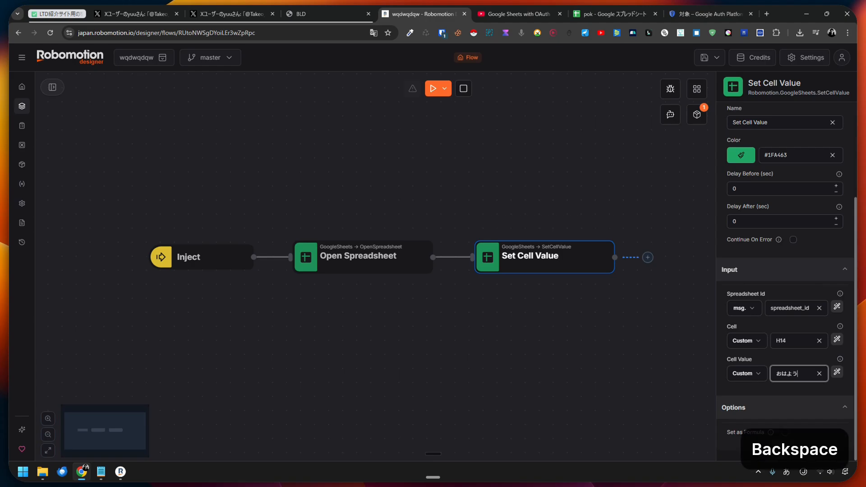
Look over the pok spreadsheet and run the flow locally on the Travis robot.
{"action": "left_click", "coordinate": [440, 88]}
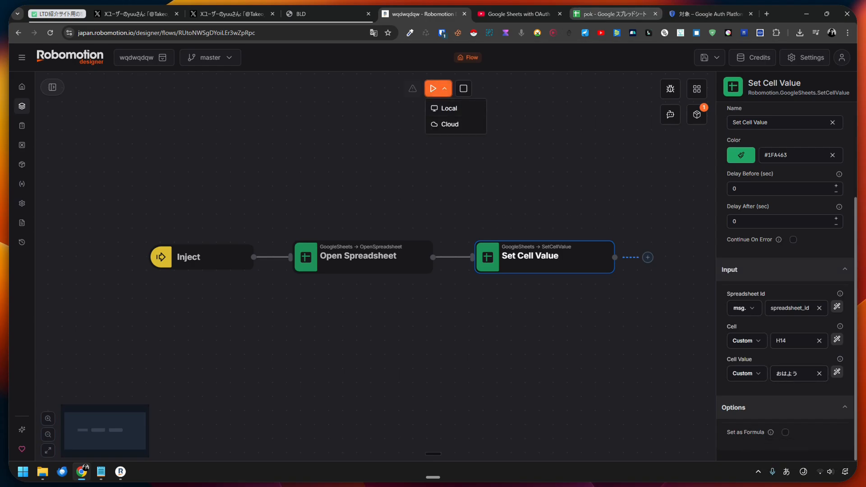
{"action": "left_click", "coordinate": [613, 13]}
{"action": "left_click", "coordinate": [364, 205]}
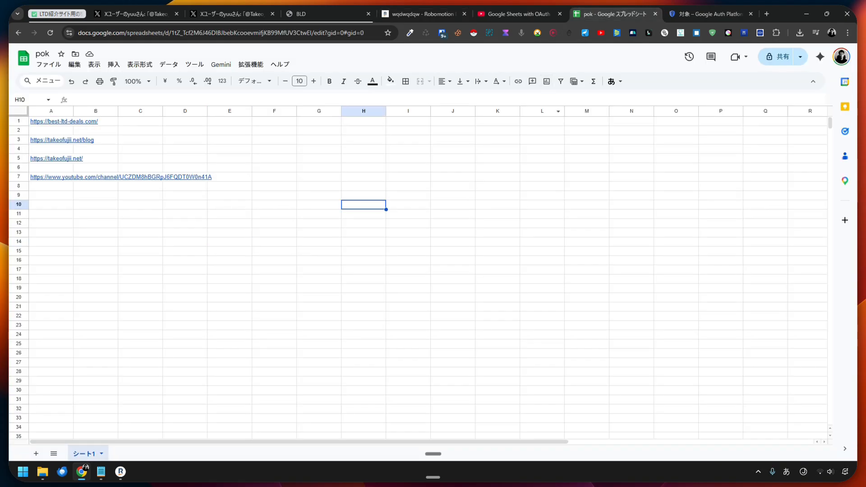
{"action": "left_click", "coordinate": [420, 14]}
{"action": "left_click", "coordinate": [449, 109]}
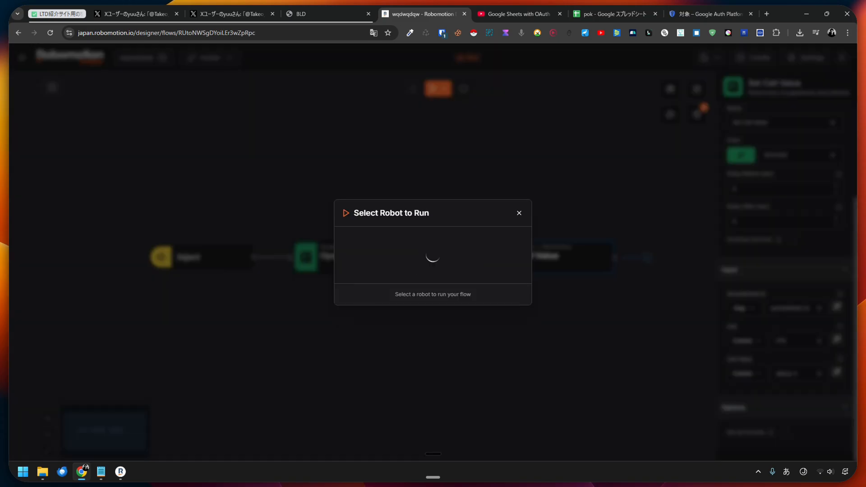
{"action": "left_click", "coordinate": [432, 253]}
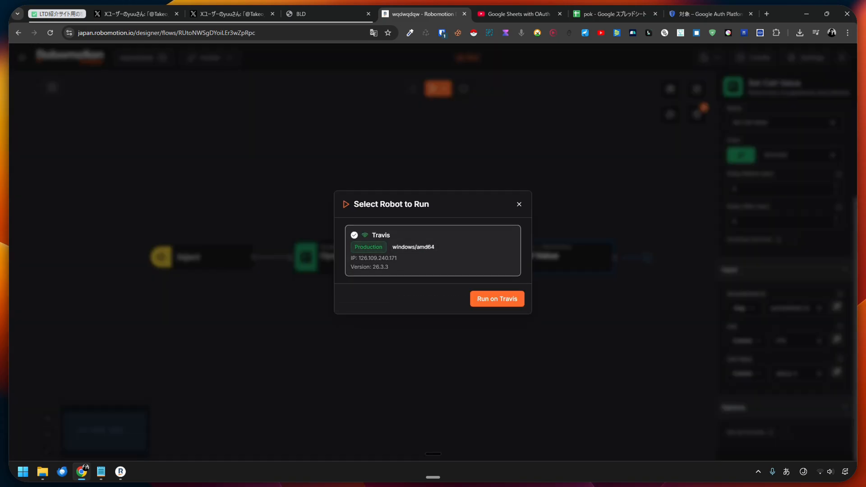
{"action": "left_click", "coordinate": [497, 299]}
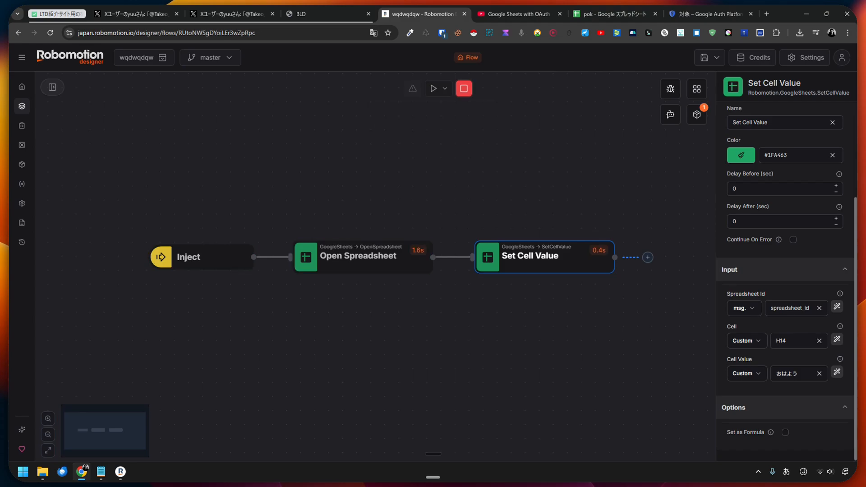
{"action": "key", "text": "shift+a"}
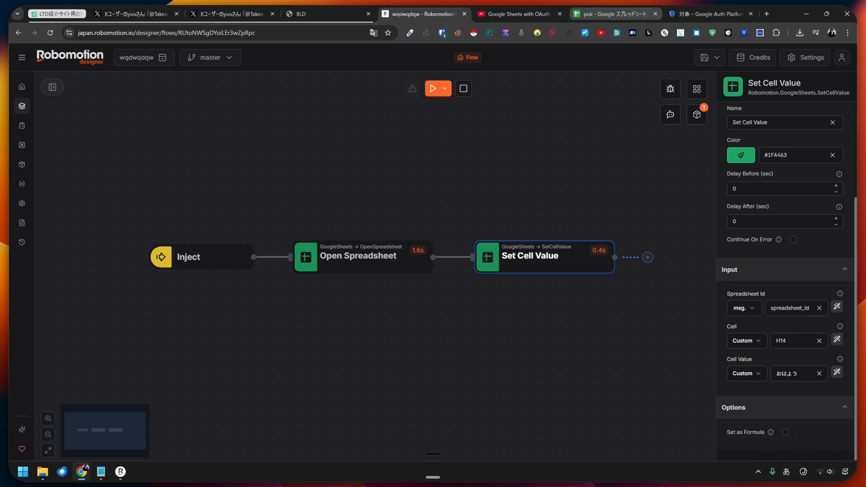
Check the run's output in the pok spreadsheet and clear the block of cells around おはよう.
{"action": "left_click", "coordinate": [614, 14]}
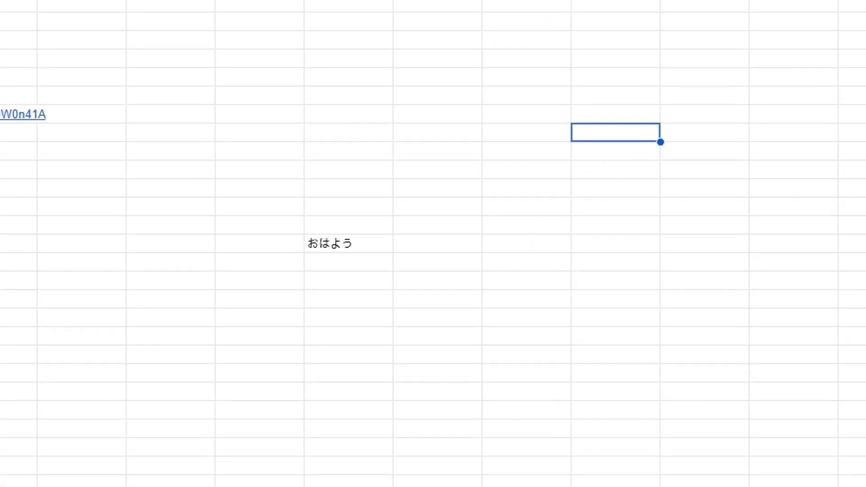
{"action": "left_click_drag", "start_coordinate": [437, 262], "coordinate": [348, 225]}
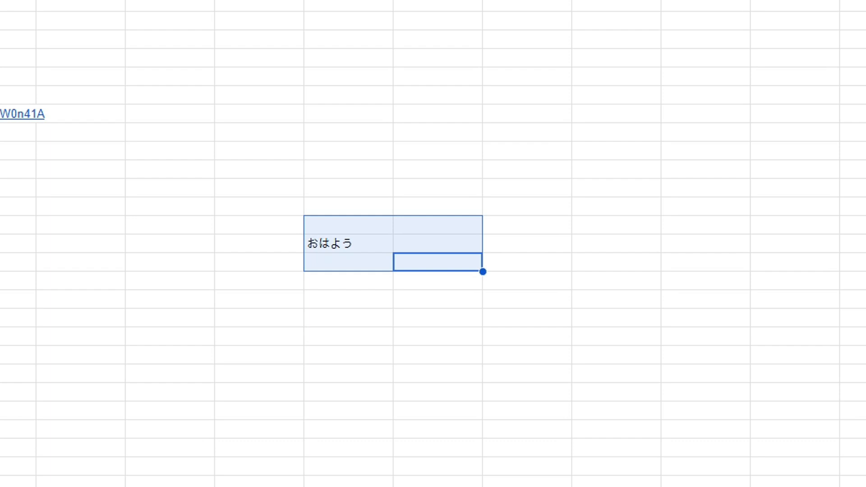
{"action": "key", "text": "Delete"}
{"action": "left_click", "coordinate": [437, 169]}
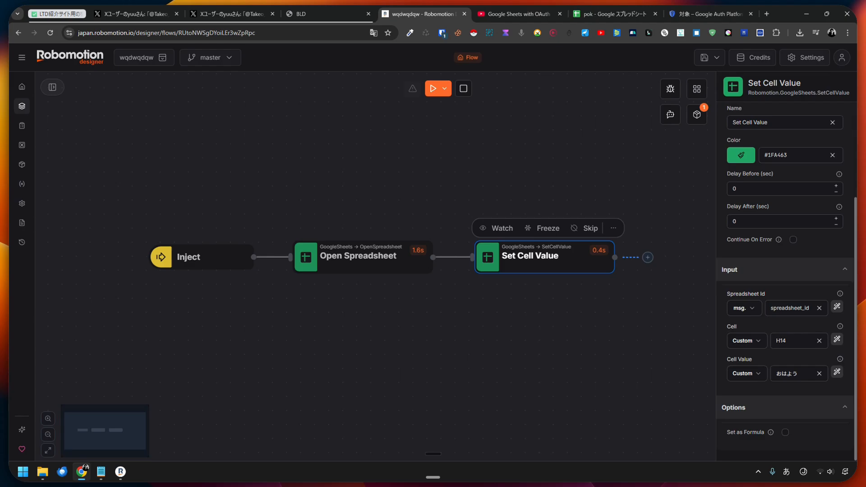
Review the URLs in column A of the pok spreadsheet and delete the Set Cell Value node from the flow.
{"action": "left_click", "coordinate": [613, 13]}
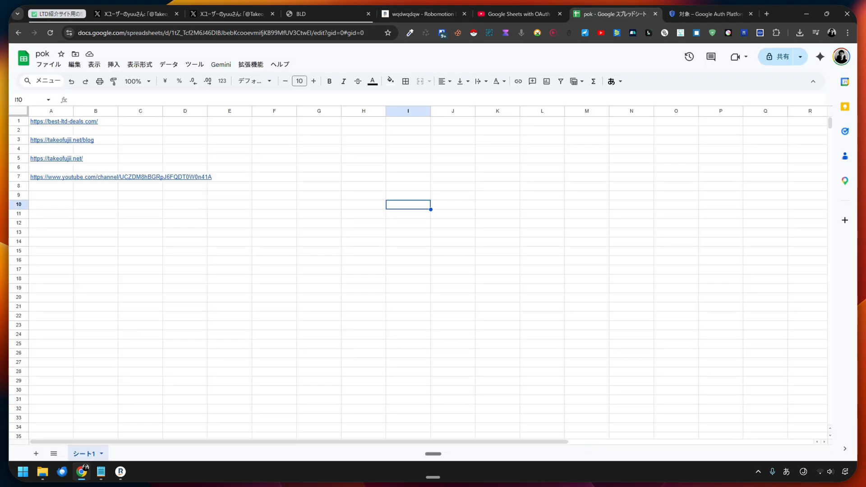
{"action": "mouse_move", "coordinate": [62, 140]}
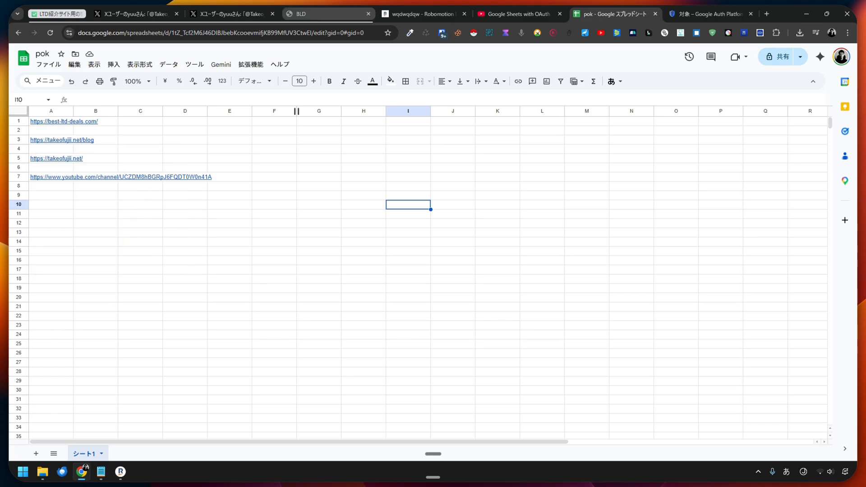
{"action": "left_click", "coordinate": [73, 140]}
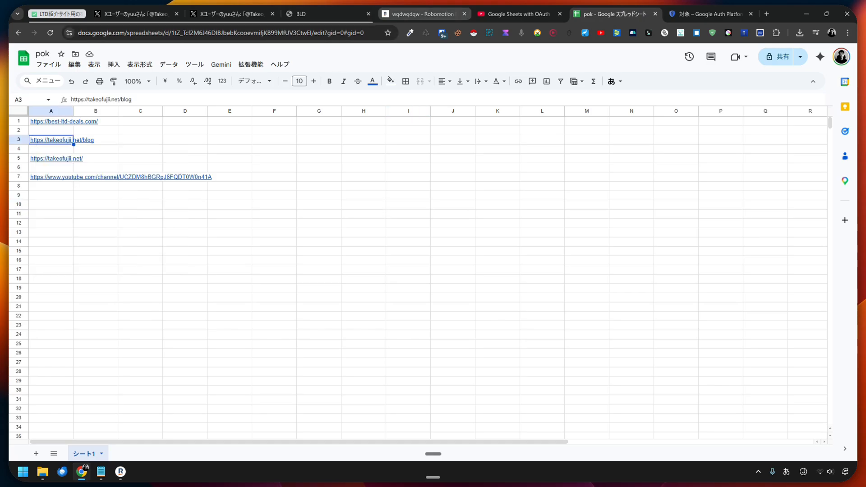
{"action": "left_click", "coordinate": [417, 14]}
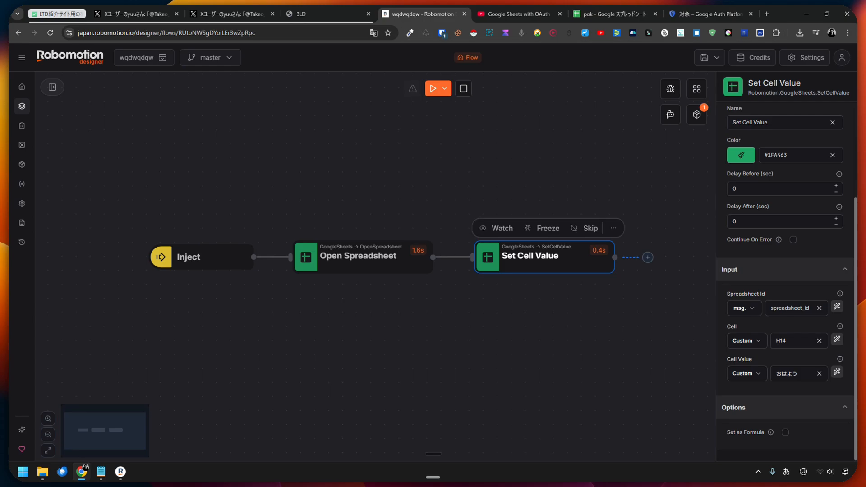
{"action": "key", "text": "Delete"}
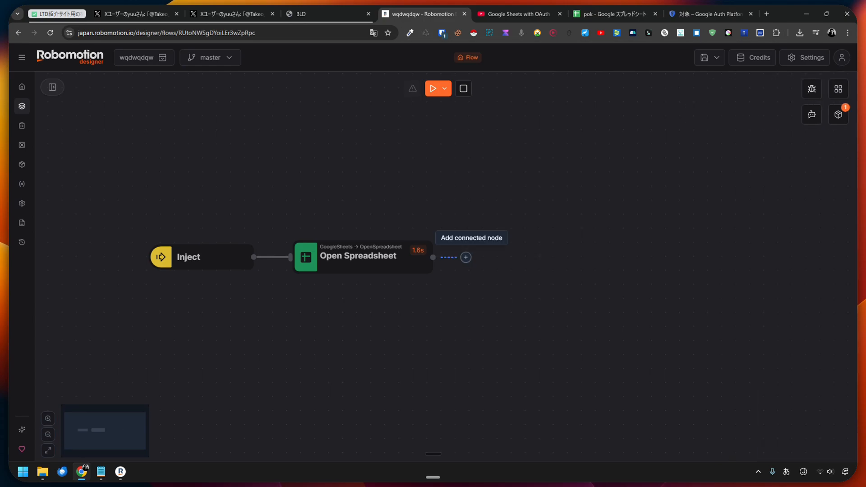
Add a Google Sheets Get Cell Value node after Open Spreadsheet and align it in line with the other nodes.
{"action": "left_click", "coordinate": [466, 257]}
{"action": "type", "text": "げt"}
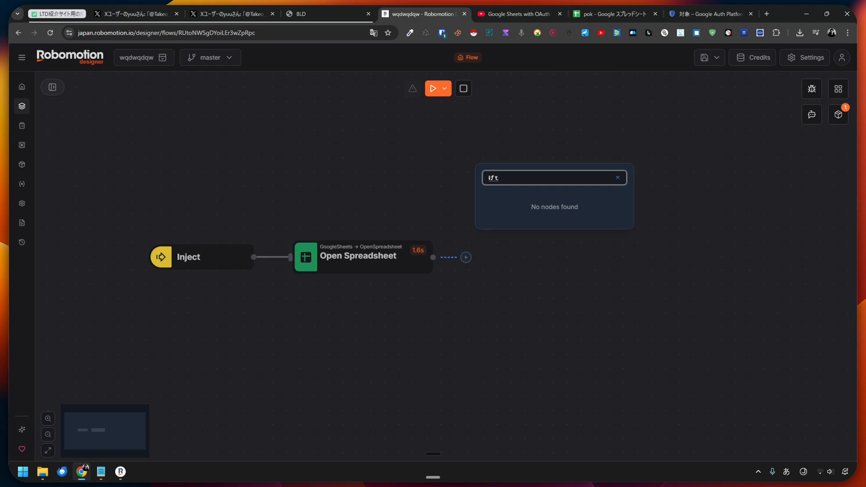
{"action": "key", "text": "BackSpace"}
{"action": "key", "text": "Zenkaku_Hankaku"}
{"action": "key", "text": "BackSpace"}
{"action": "type", "text": "get"}
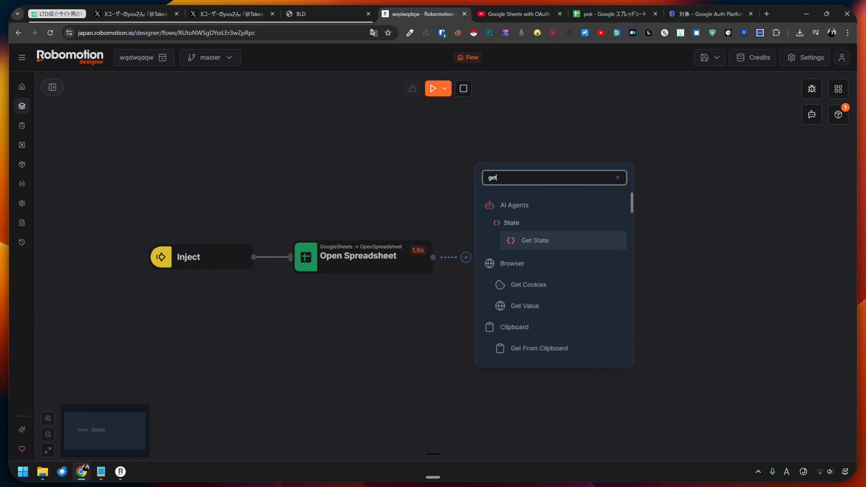
{"action": "type", "text": " cell"}
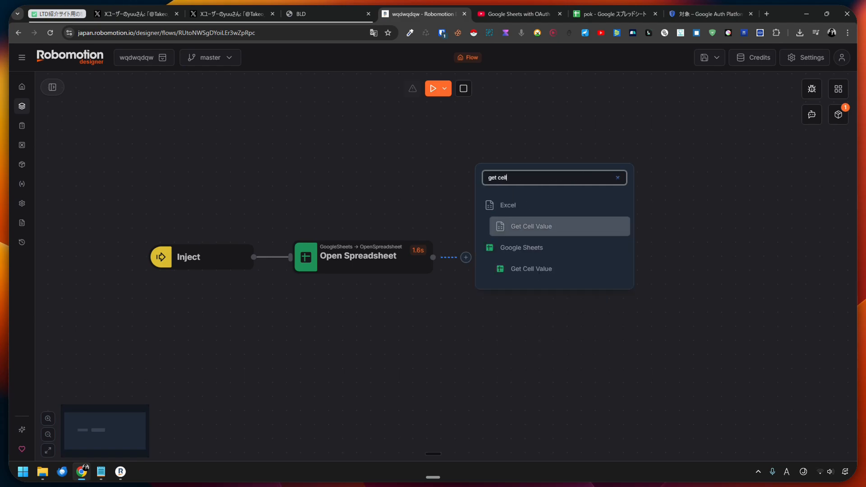
{"action": "left_click", "coordinate": [532, 269]}
{"action": "left_click_drag", "start_coordinate": [532, 269], "coordinate": [522, 265]}
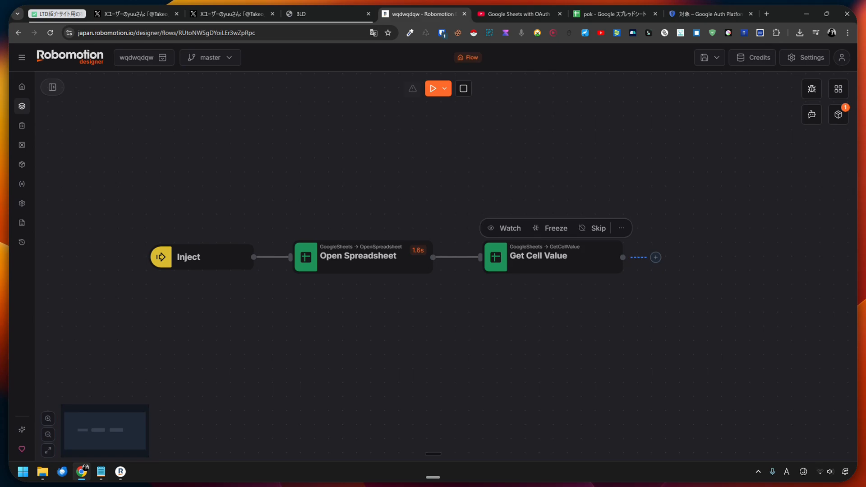
{"action": "left_click_drag", "start_coordinate": [536, 258], "coordinate": [526, 258]}
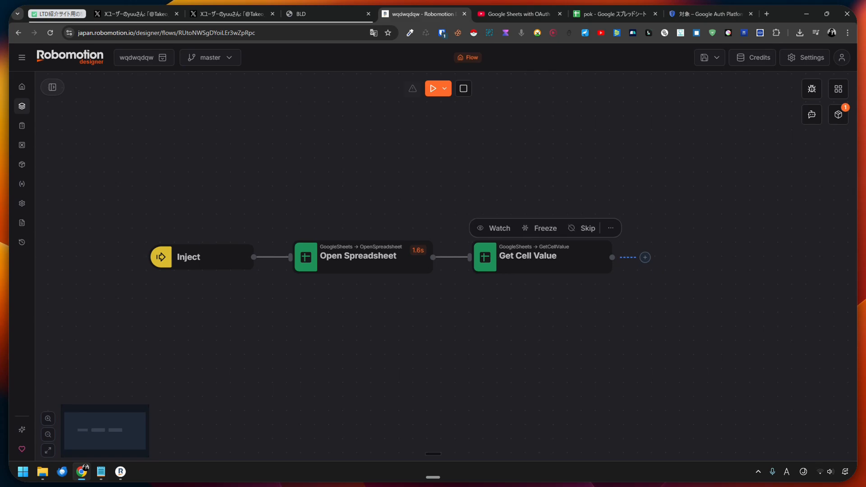
Set the Get Cell Value node's cell to A3 and check that cell's URL in the pok spreadsheet.
{"action": "left_click", "coordinate": [526, 258]}
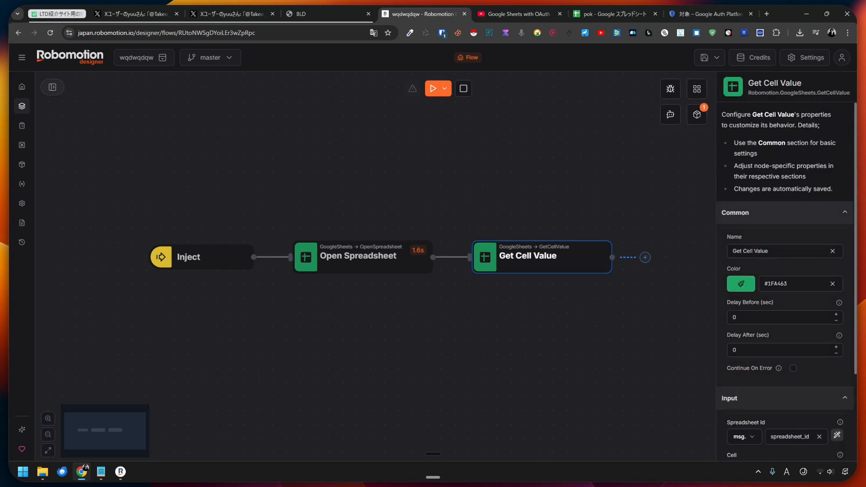
{"action": "scroll", "coordinate": [785, 285], "scroll_direction": "down", "scroll_amount": 1}
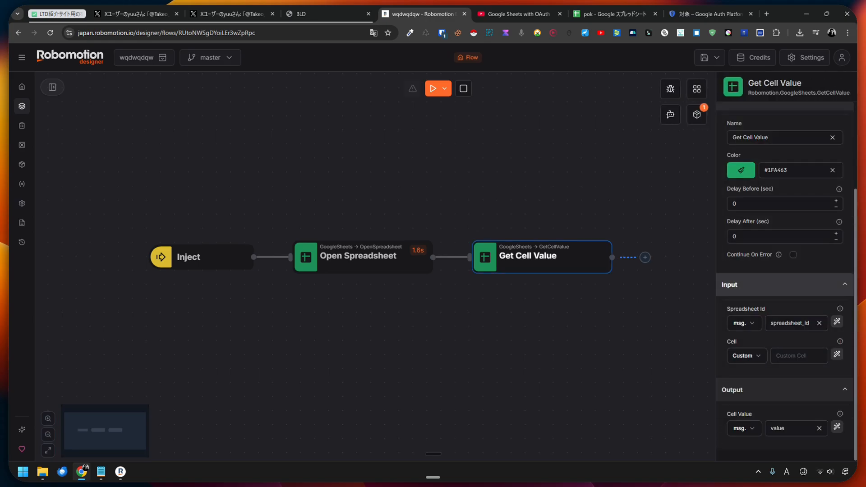
{"action": "left_click", "coordinate": [798, 355]}
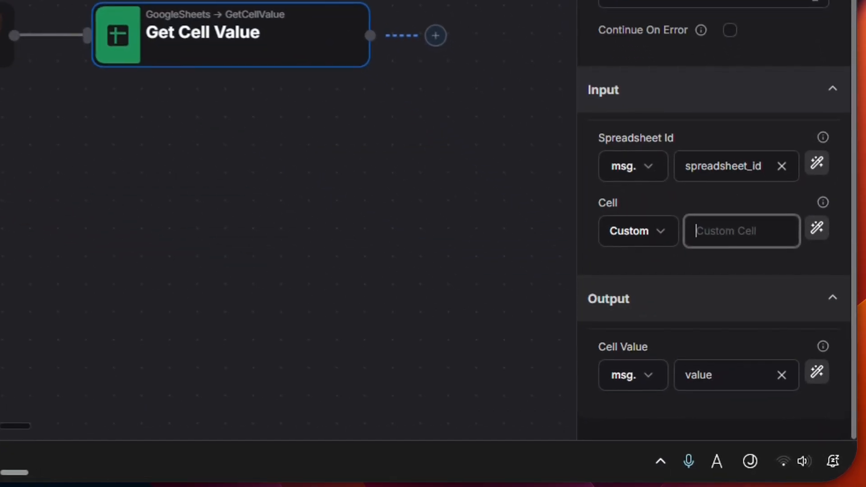
{"action": "type", "text": "A"}
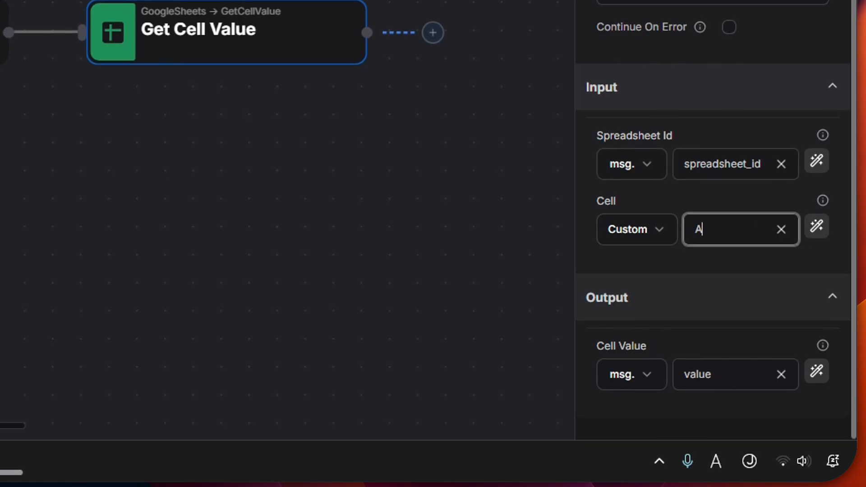
{"action": "type", "text": "3"}
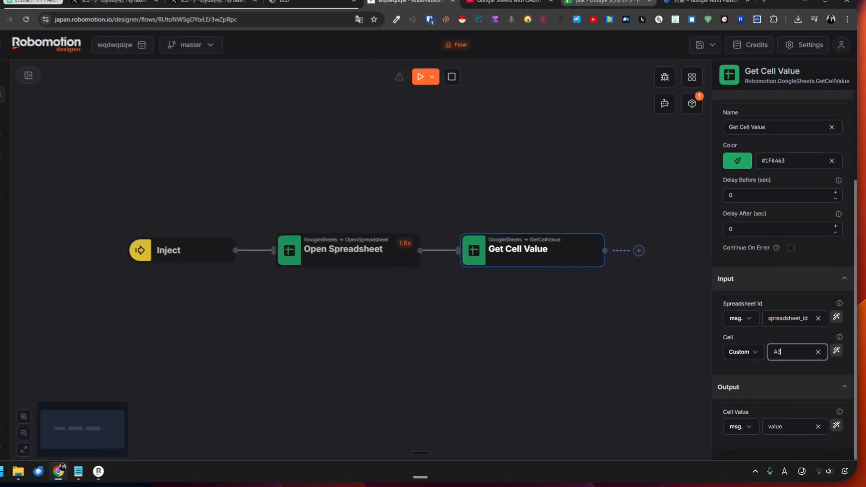
{"action": "key", "text": "ctrl+Tab"}
{"action": "key", "text": "ctrl+Tab"}
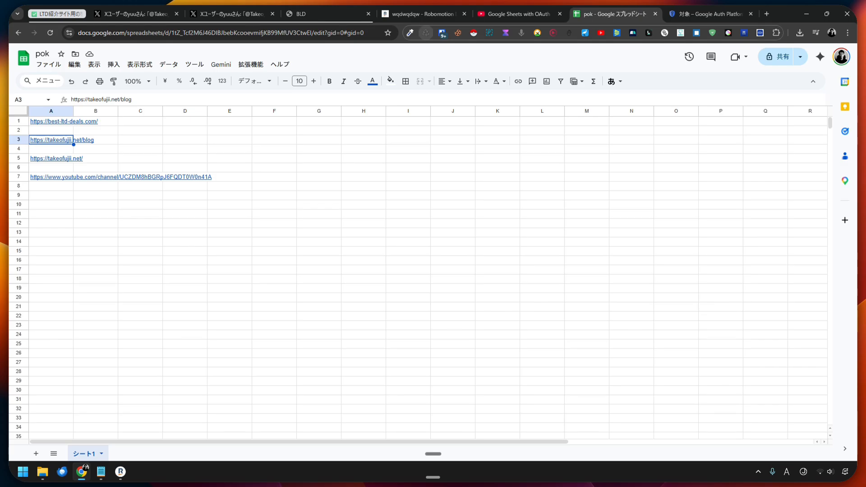
{"action": "key", "text": "ctrl+shift+Tab"}
{"action": "key", "text": "ctrl+shift+Tab"}
Set the Get Cell Value node's output to the message variable morimori.
{"action": "left_click", "coordinate": [645, 257]}
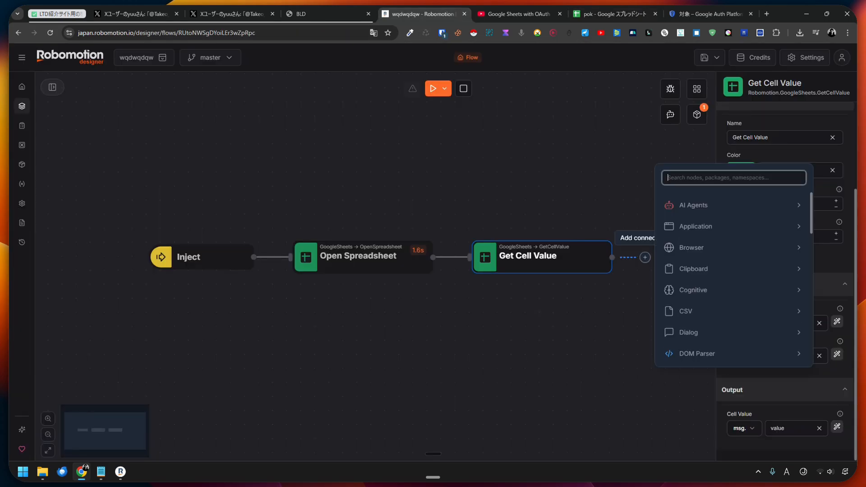
{"action": "key", "text": "Escape"}
{"action": "left_click", "coordinate": [587, 257]}
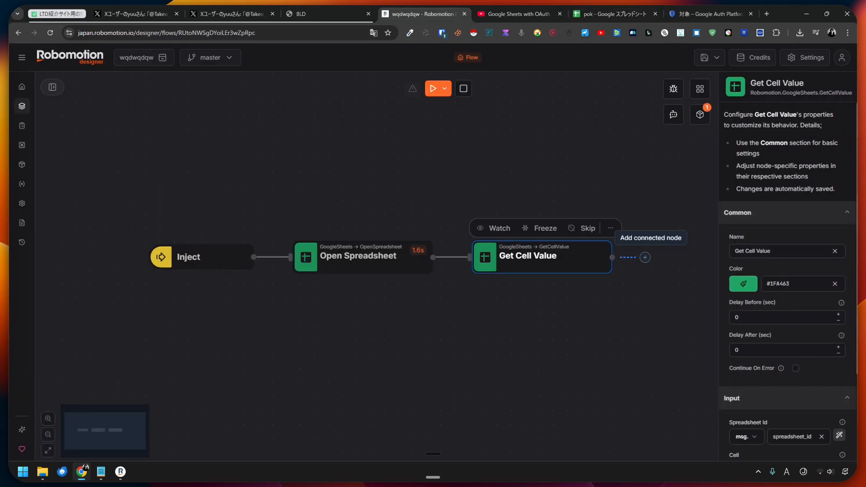
{"action": "double_click", "coordinate": [777, 428]}
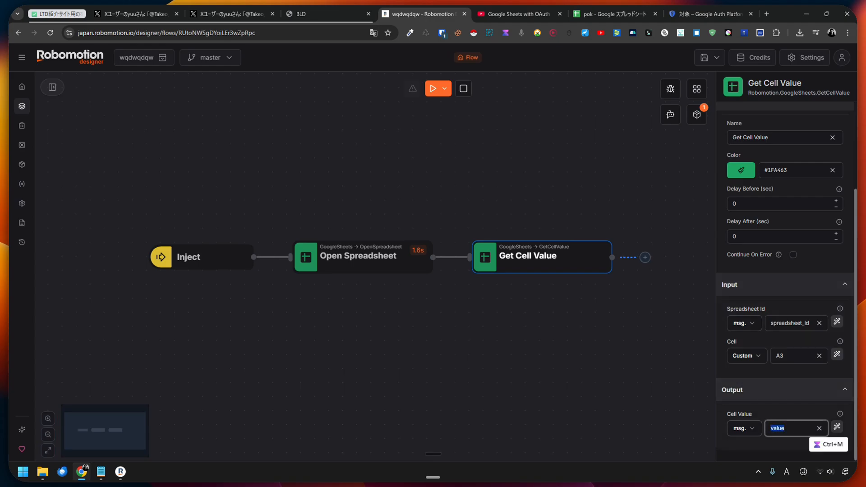
{"action": "type", "text": "m"}
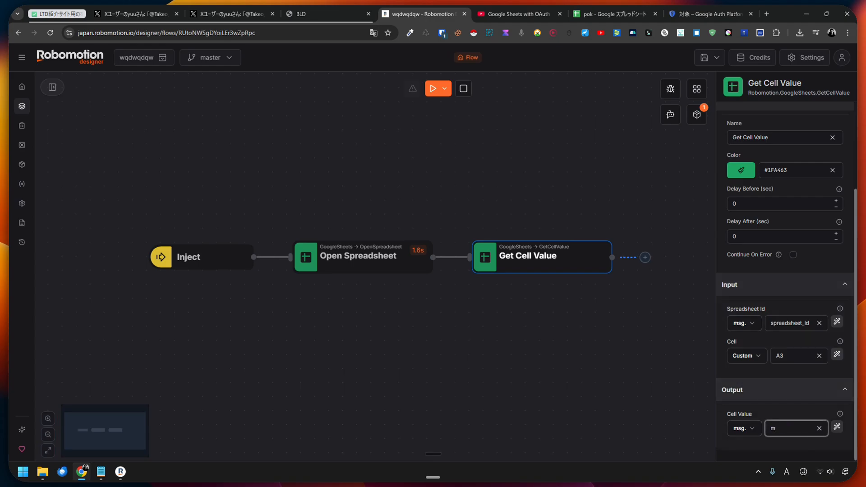
{"action": "key", "text": "BackSpace"}
{"action": "type", "text": "morimo"}
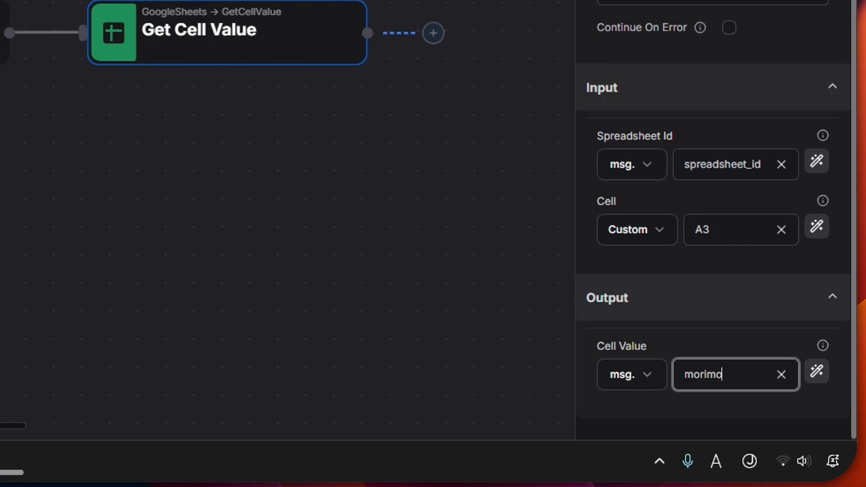
{"action": "type", "text": "ri"}
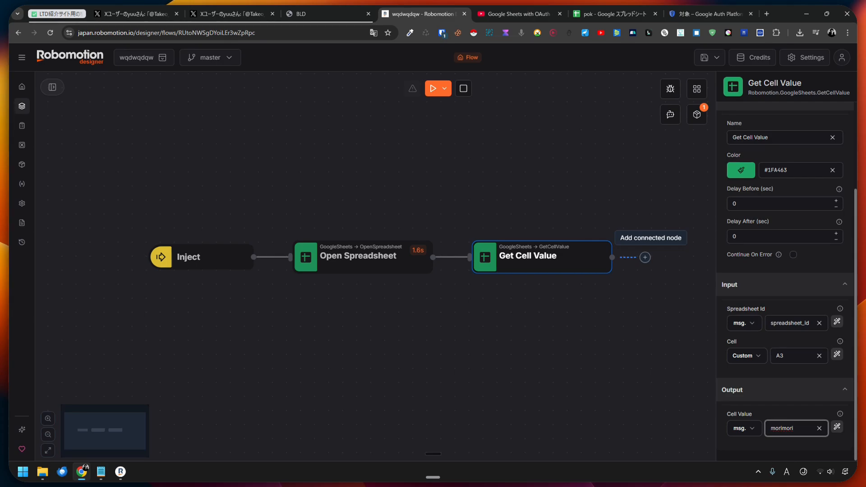
Add an Open Browser node after Get Cell Value and place it directly beneath that node.
{"action": "left_click", "coordinate": [645, 257]}
{"action": "left_click", "coordinate": [644, 257]}
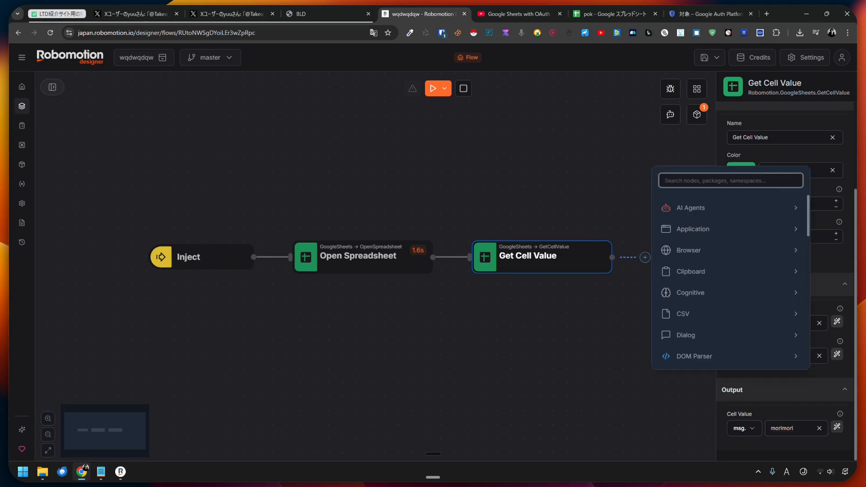
{"action": "left_click", "coordinate": [696, 252]}
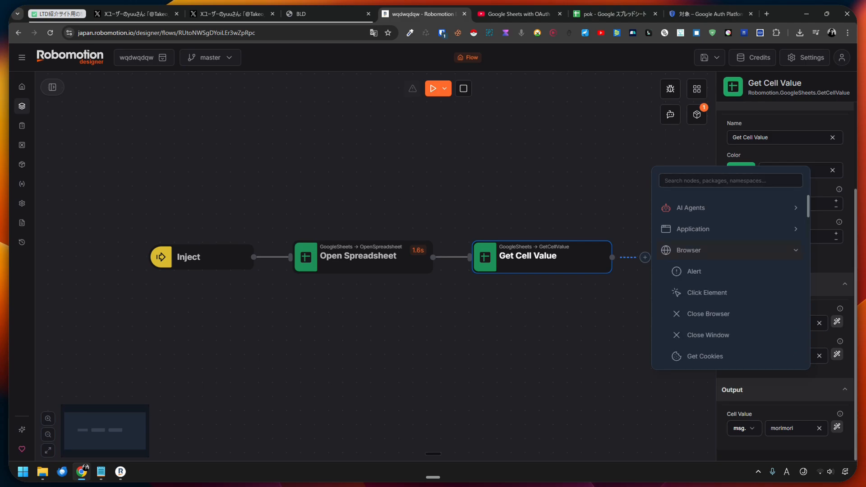
{"action": "scroll", "coordinate": [697, 254], "scroll_direction": "down", "scroll_amount": 2}
{"action": "scroll", "coordinate": [731, 261], "scroll_direction": "down", "scroll_amount": 2}
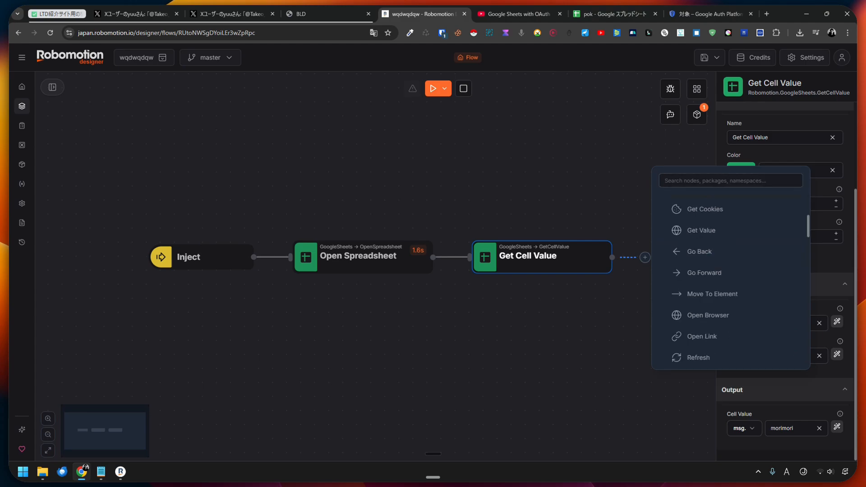
{"action": "left_click", "coordinate": [708, 315]}
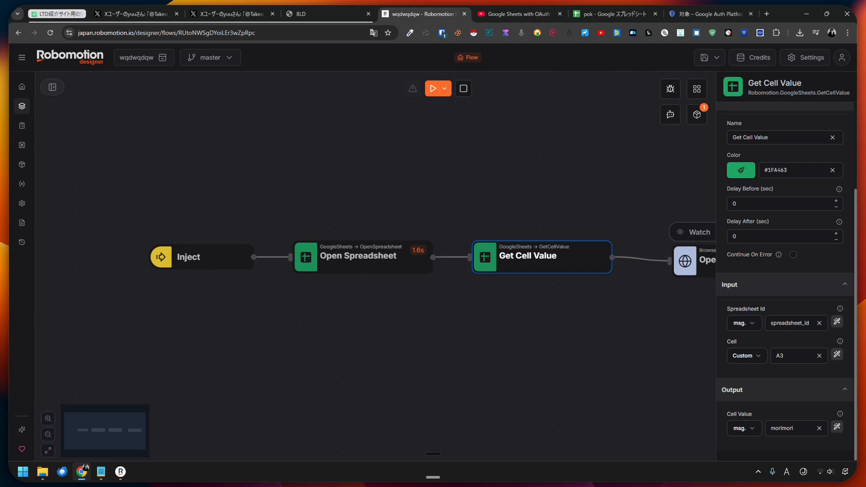
{"action": "left_click_drag", "start_coordinate": [697, 261], "coordinate": [506, 315]}
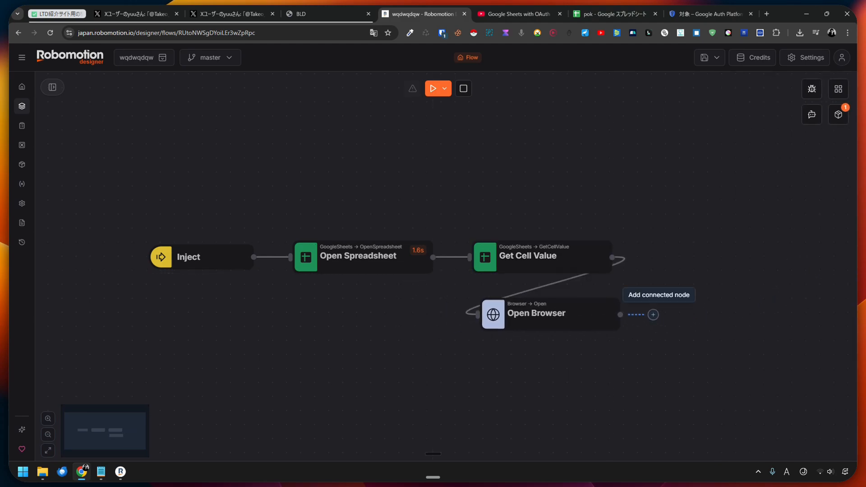
Add an Open Link node after Open Browser and place it directly beneath that node.
{"action": "left_click", "coordinate": [652, 314]}
{"action": "left_click", "coordinate": [697, 305]}
{"action": "scroll", "coordinate": [731, 316], "scroll_direction": "down", "scroll_amount": 5}
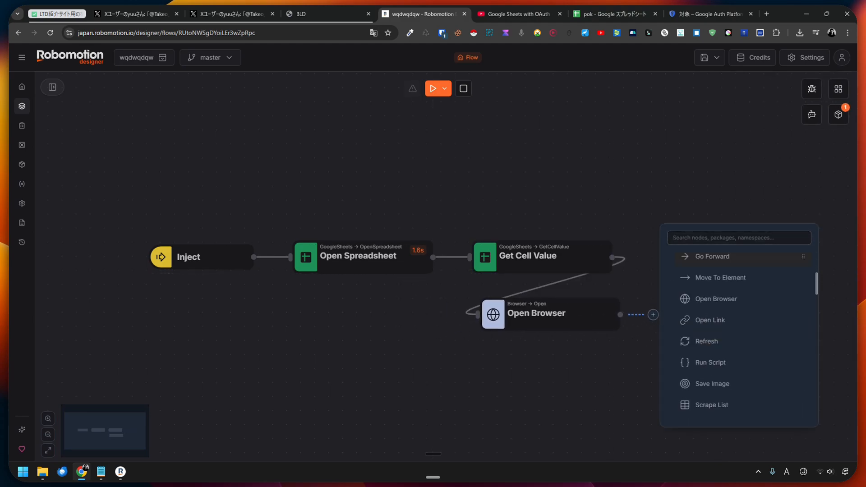
{"action": "left_click", "coordinate": [718, 320]}
{"action": "left_click_drag", "start_coordinate": [724, 318], "coordinate": [535, 371]}
Set the Open Link node's URL input to the message variable morimori.
{"action": "double_click", "coordinate": [536, 371]}
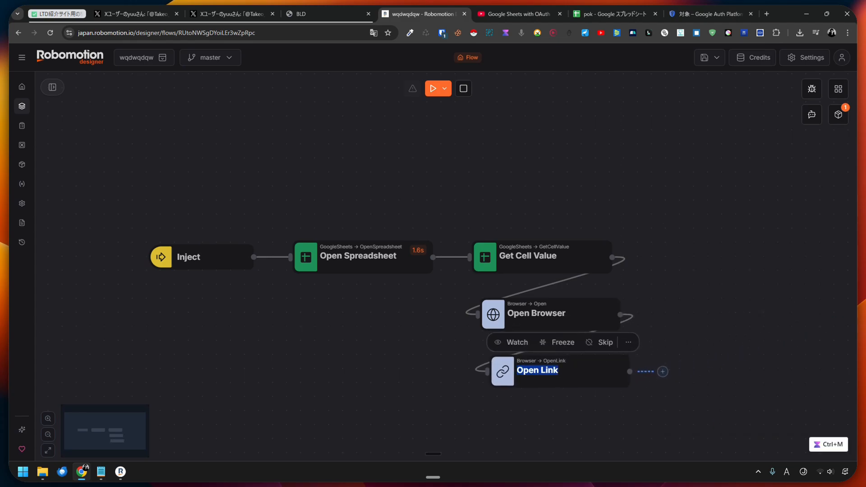
{"action": "double_click", "coordinate": [536, 371]}
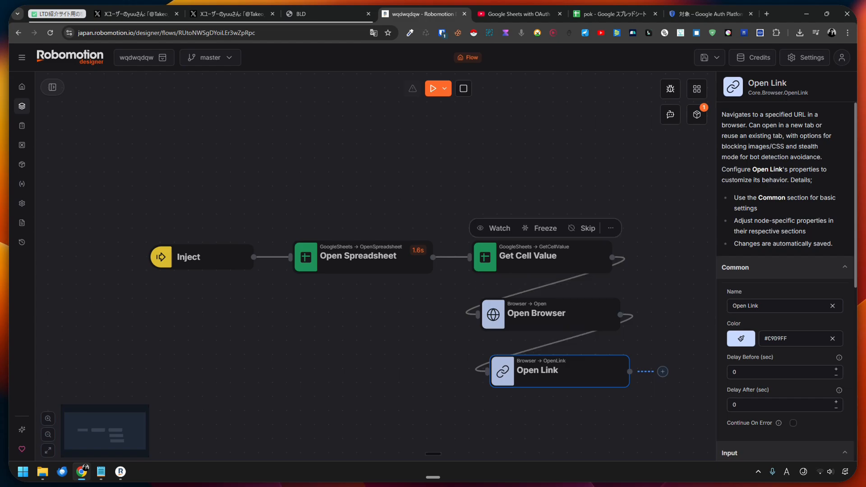
{"action": "scroll", "coordinate": [785, 271], "scroll_direction": "down", "scroll_amount": 2}
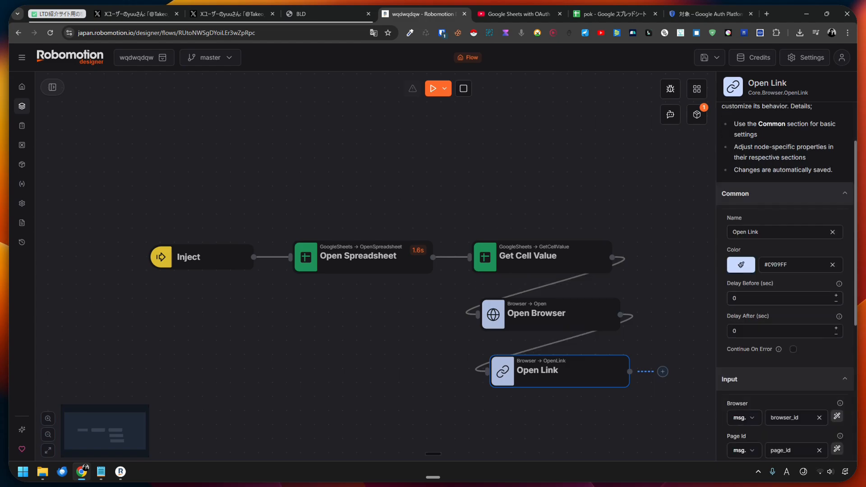
{"action": "scroll", "coordinate": [785, 270], "scroll_direction": "down", "scroll_amount": 2}
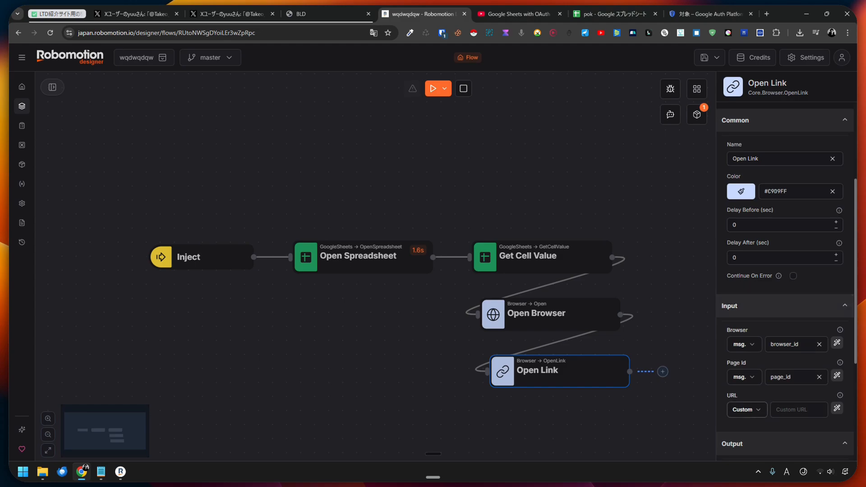
{"action": "left_click", "coordinate": [746, 409]}
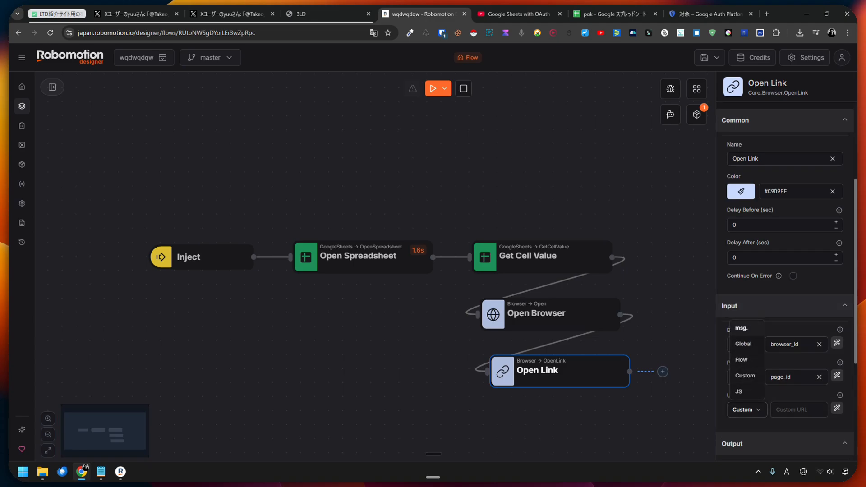
{"action": "left_click", "coordinate": [741, 328]}
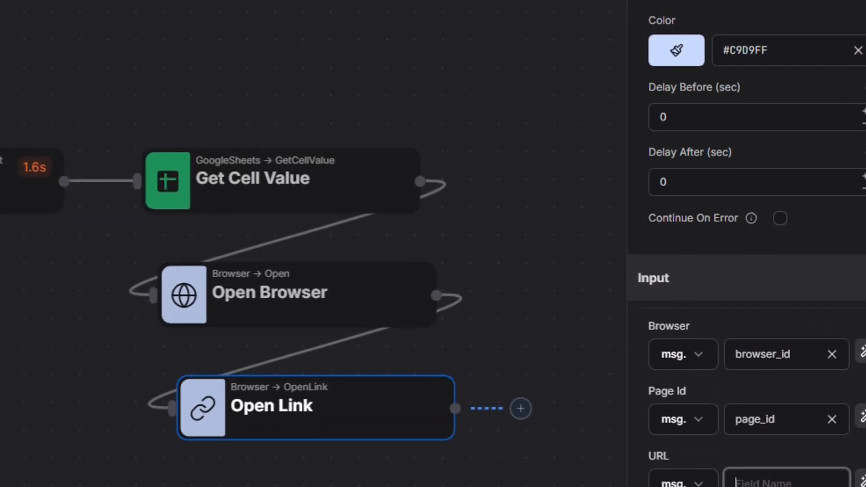
{"action": "type", "text": "morimori"}
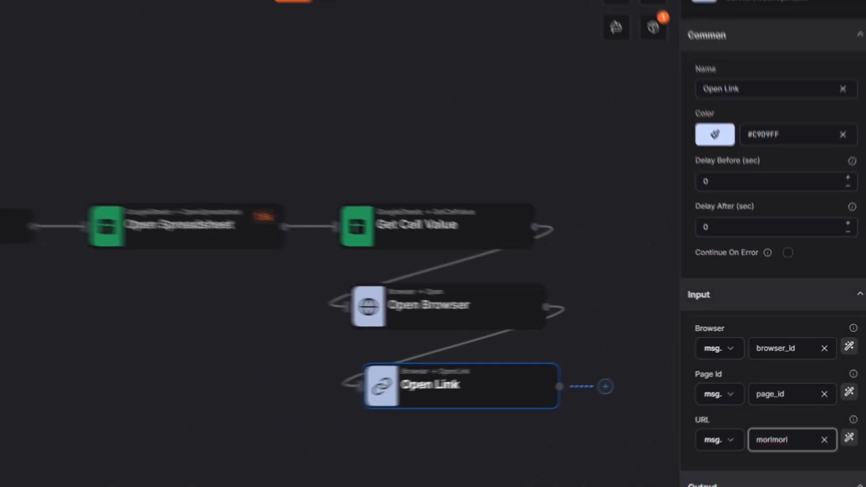
{"action": "key", "text": "Delete"}
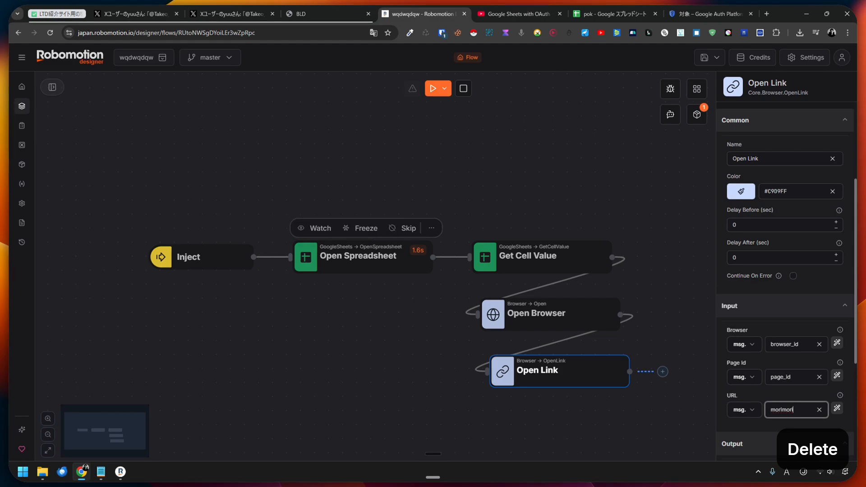
Compare the Get Cell Value node's cell and output settings with the Open Link node's URL input.
{"action": "left_click", "coordinate": [541, 258]}
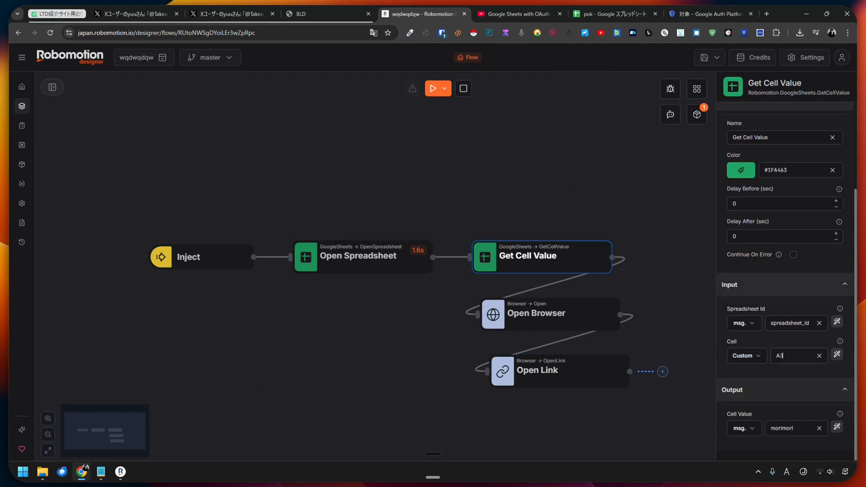
{"action": "double_click", "coordinate": [780, 356]}
{"action": "key", "text": "ctrl+m"}
{"action": "double_click", "coordinate": [537, 370]}
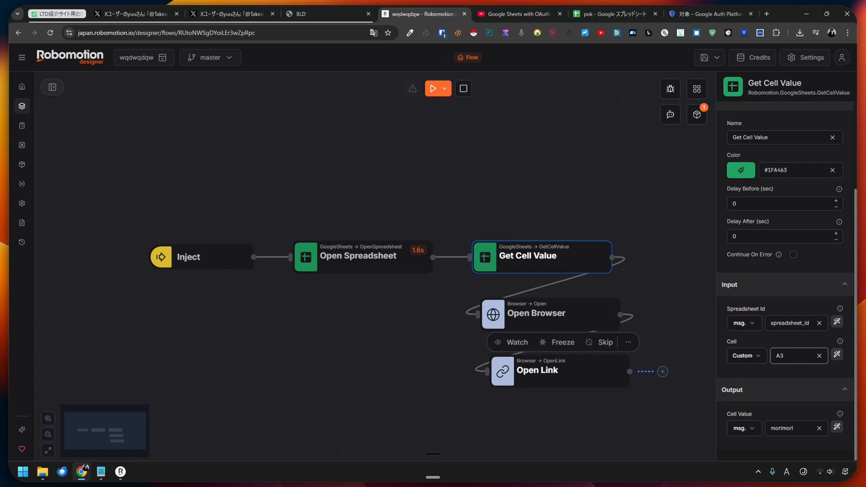
{"action": "scroll", "coordinate": [784, 280], "scroll_direction": "down", "scroll_amount": 3}
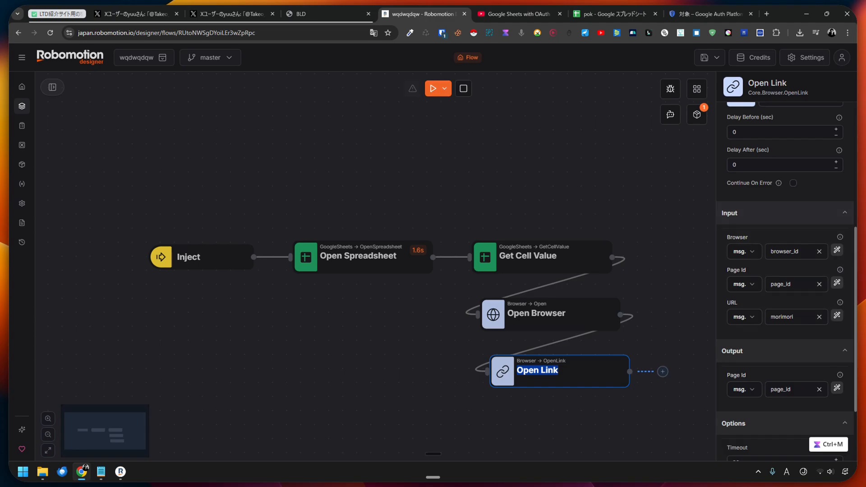
Run the flow on a selected robot, check the web page it opens and close that browser window.
{"action": "left_click", "coordinate": [444, 88]}
{"action": "left_click", "coordinate": [449, 108]}
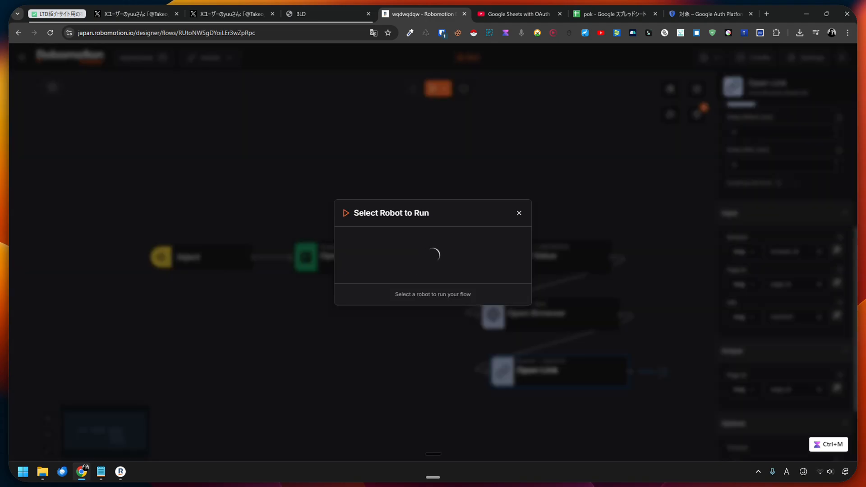
{"action": "left_click", "coordinate": [432, 252]}
{"action": "left_click", "coordinate": [496, 298]}
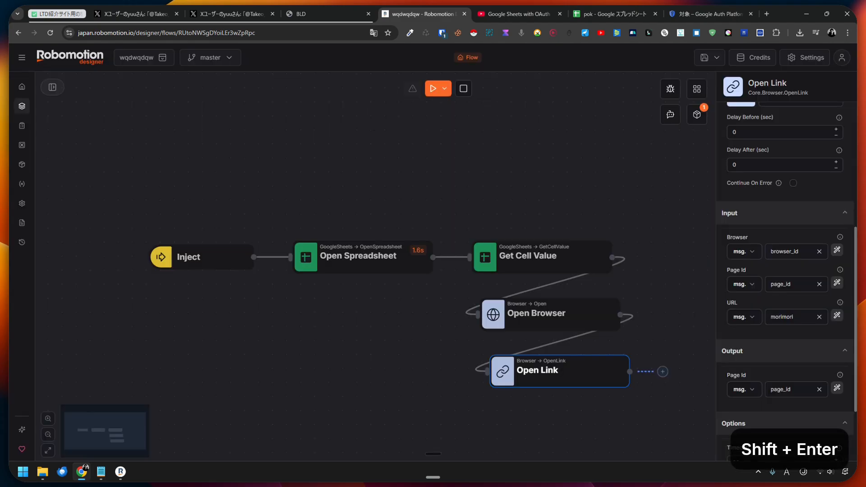
{"action": "key", "text": "alt+1"}
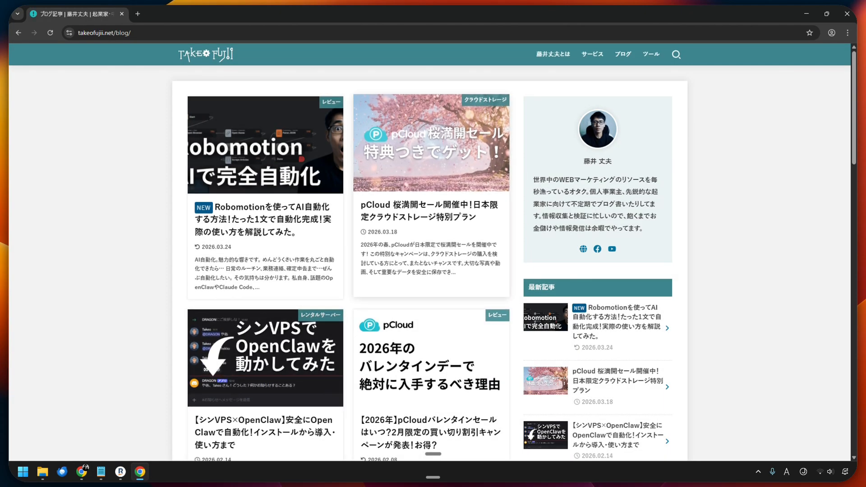
{"action": "left_click", "coordinate": [846, 14]}
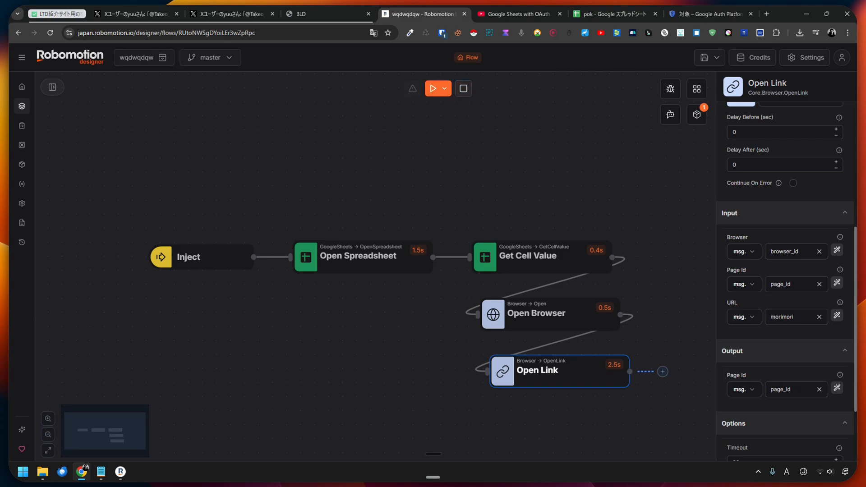
{"action": "scroll", "coordinate": [614, 397], "scroll_direction": "down", "scroll_amount": 5}
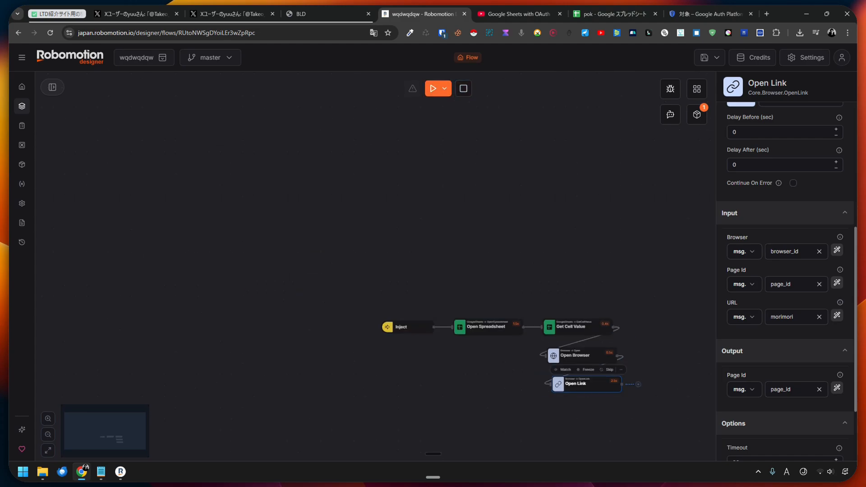
{"action": "left_click", "coordinate": [612, 400]}
{"action": "key", "text": "shift+a"}
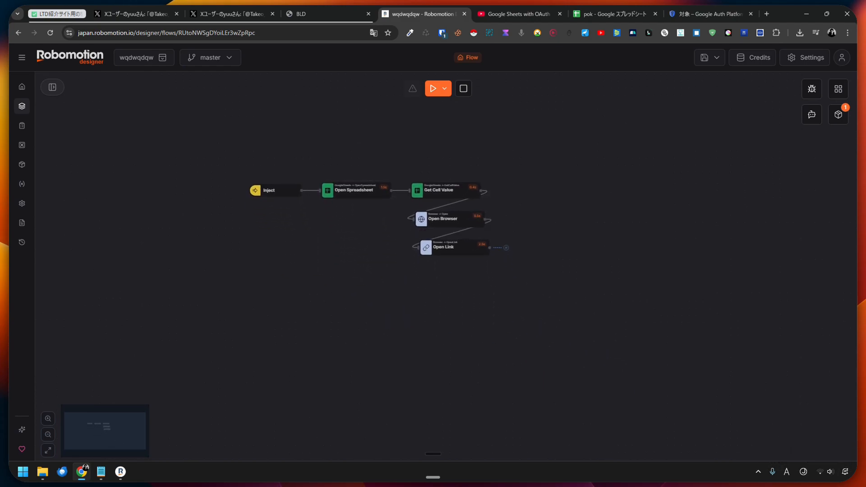
Delete all the nodes, from Inject to Open Link, to empty the flow canvas.
{"action": "left_click_drag", "start_coordinate": [261, 179], "coordinate": [532, 257]}
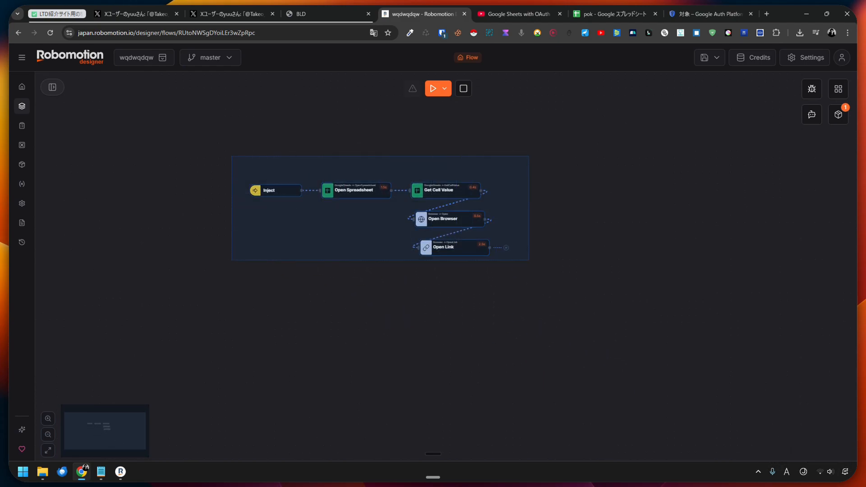
{"action": "key", "text": "Delete"}
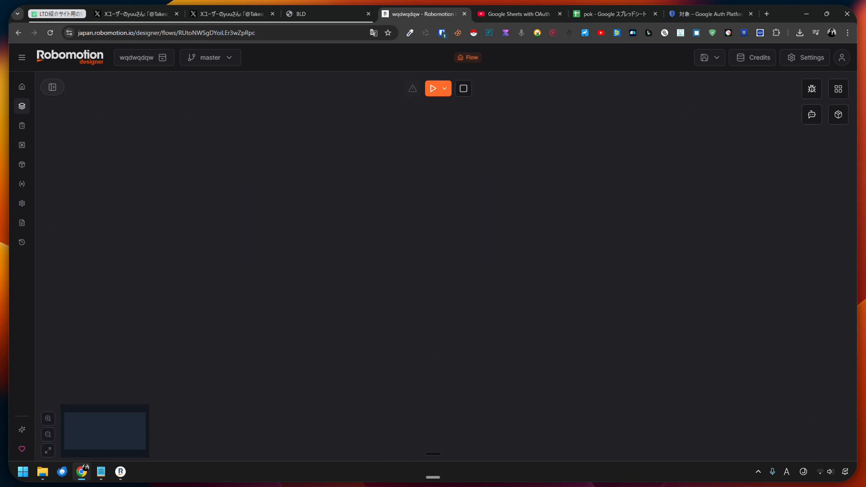
Read the X post asking about automating copy and paste of every other spreadsheet cell, and return to the Robomotion flow.
{"action": "left_click", "coordinate": [136, 14]}
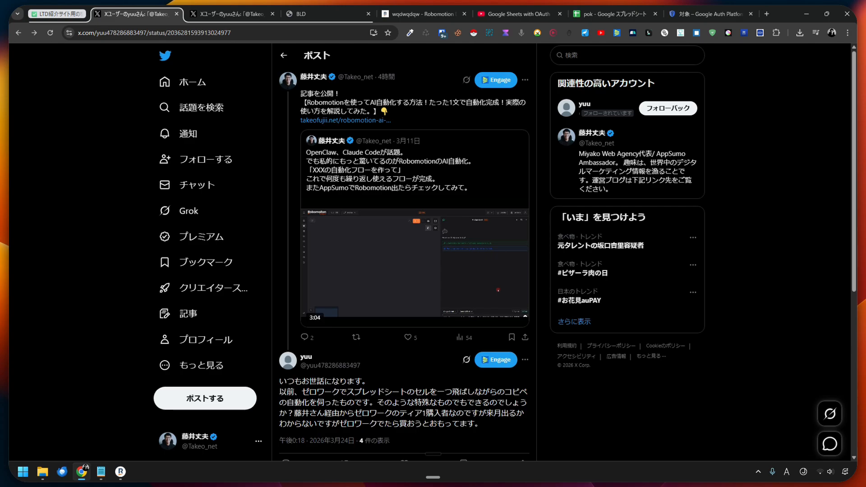
{"action": "key", "text": "shift+a"}
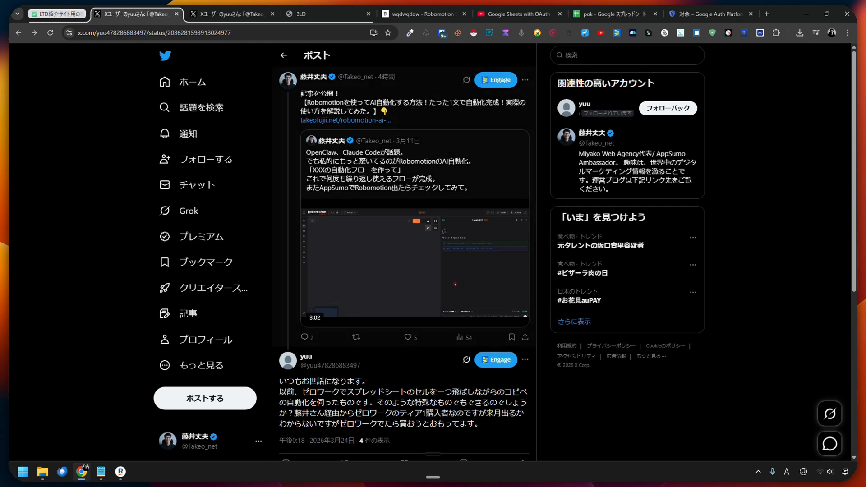
{"action": "left_click", "coordinate": [423, 14]}
{"action": "key", "text": "shift+a"}
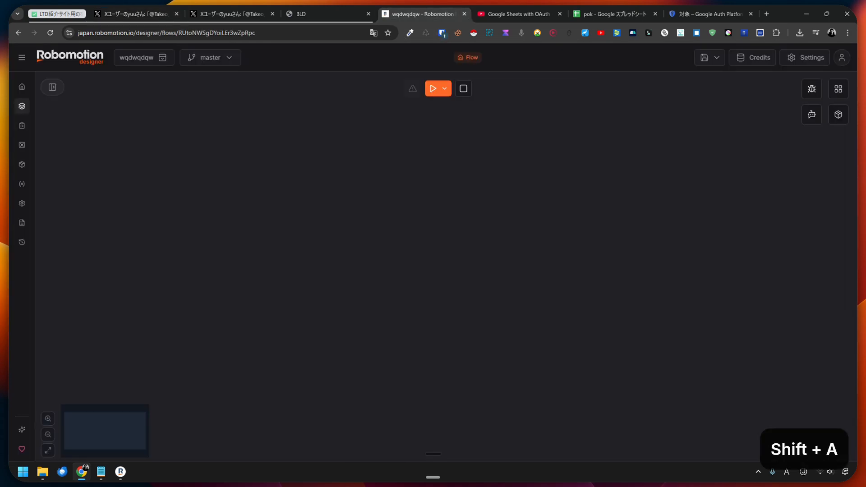
Open the AI Assistant and set its OpenRouter model to Google Gemini 3 Flash.
{"action": "left_click", "coordinate": [811, 115]}
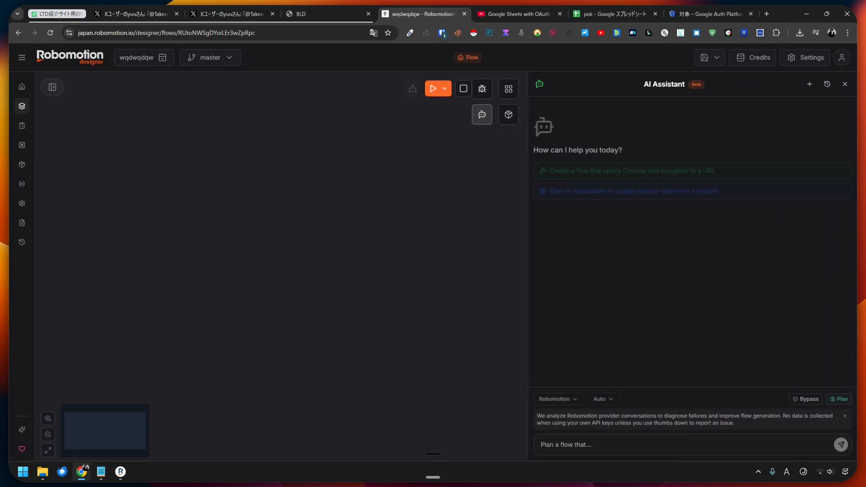
{"action": "key", "text": "shift+a"}
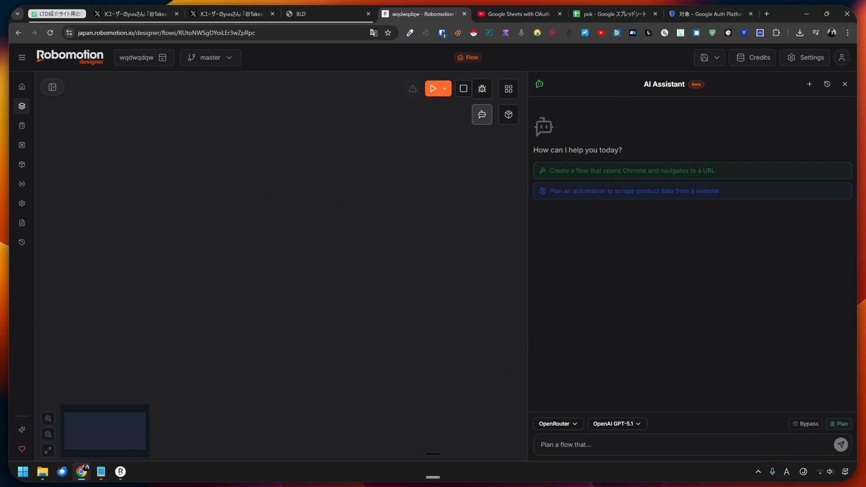
{"action": "key", "text": "BackSpace"}
{"action": "left_click", "coordinate": [617, 424]}
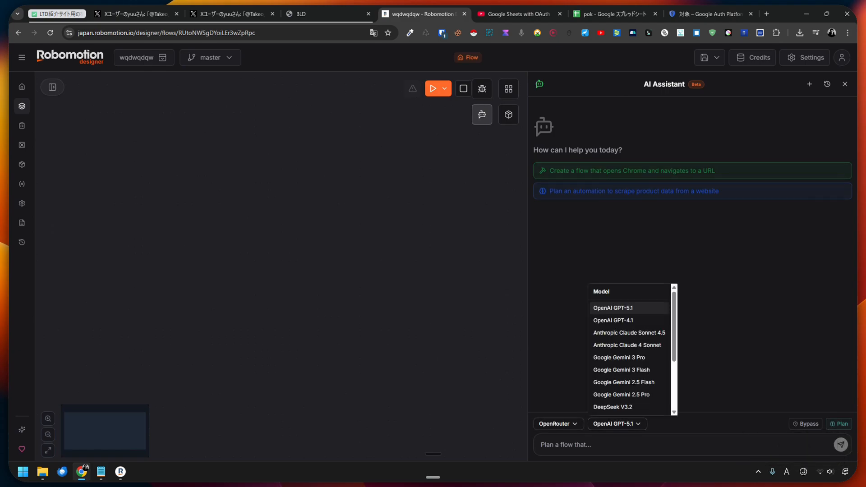
{"action": "key", "text": "BackSpace"}
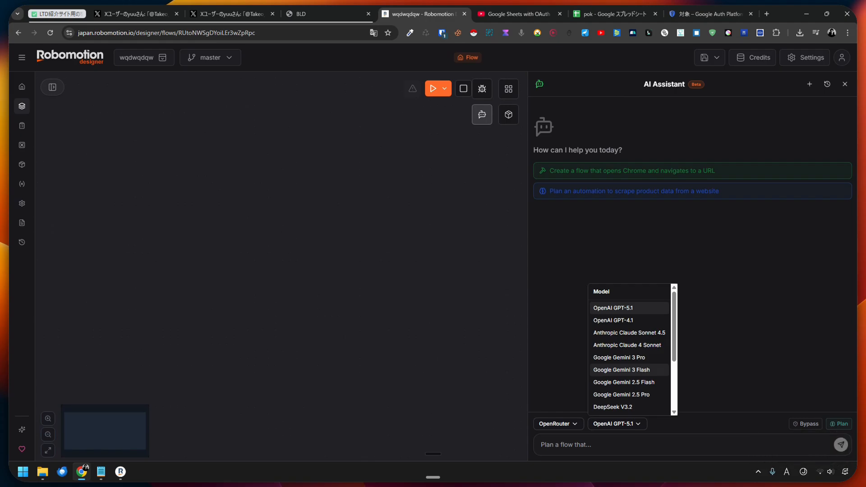
{"action": "left_click", "coordinate": [621, 370]}
Copy the web address of the pok spreadsheet and paste it into the AI Assistant's prompt.
{"action": "left_click", "coordinate": [676, 444]}
{"action": "key", "text": "shift+a"}
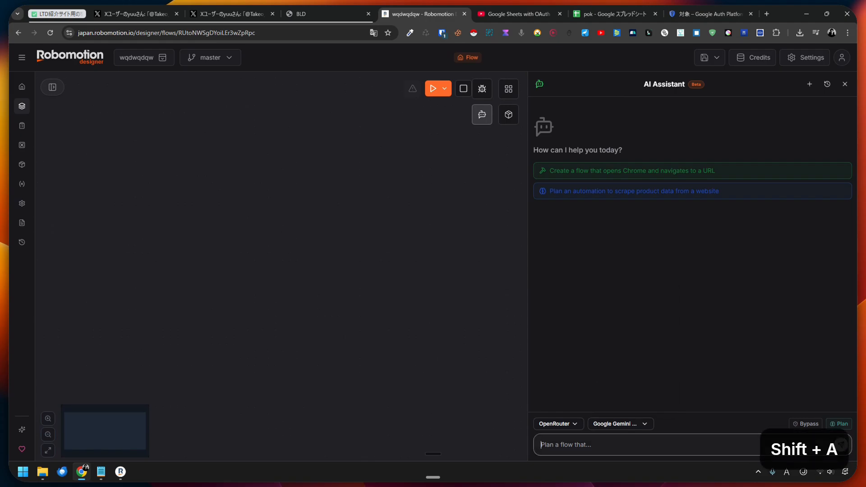
{"action": "left_click", "coordinate": [614, 14]}
{"action": "left_click", "coordinate": [190, 32]}
{"action": "right_click", "coordinate": [189, 32]}
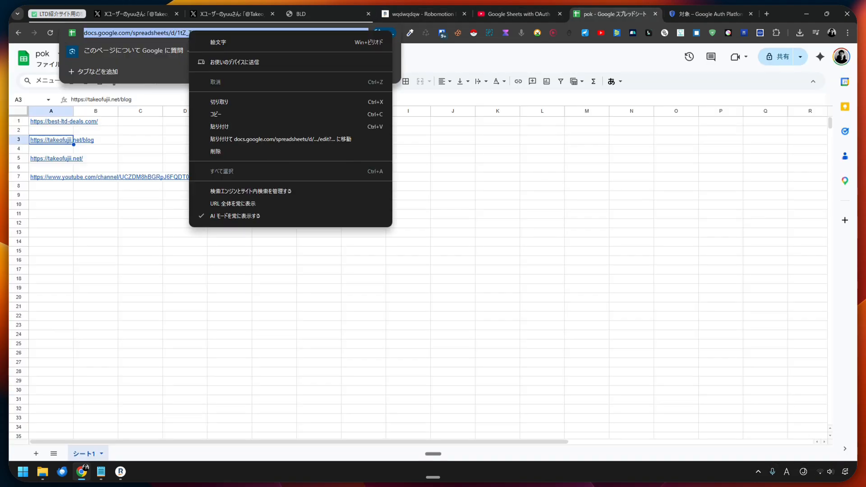
{"action": "left_click", "coordinate": [215, 115]}
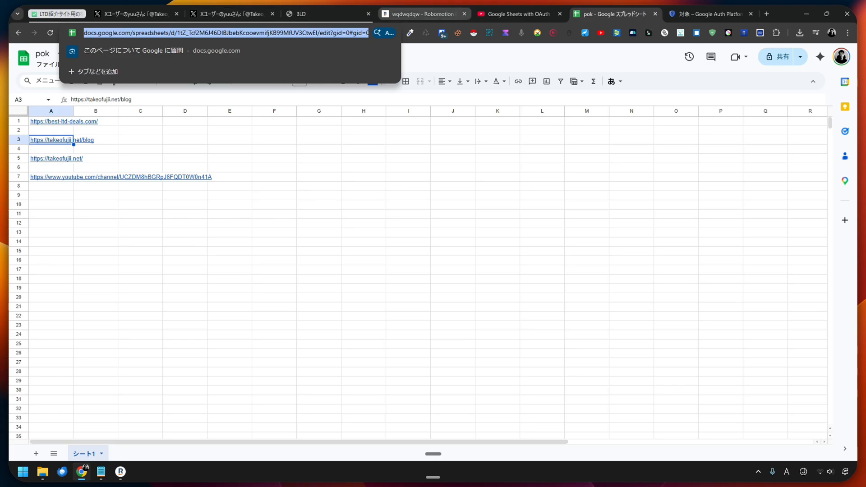
{"action": "left_click", "coordinate": [420, 13]}
{"action": "key", "text": "ctrl+v"}
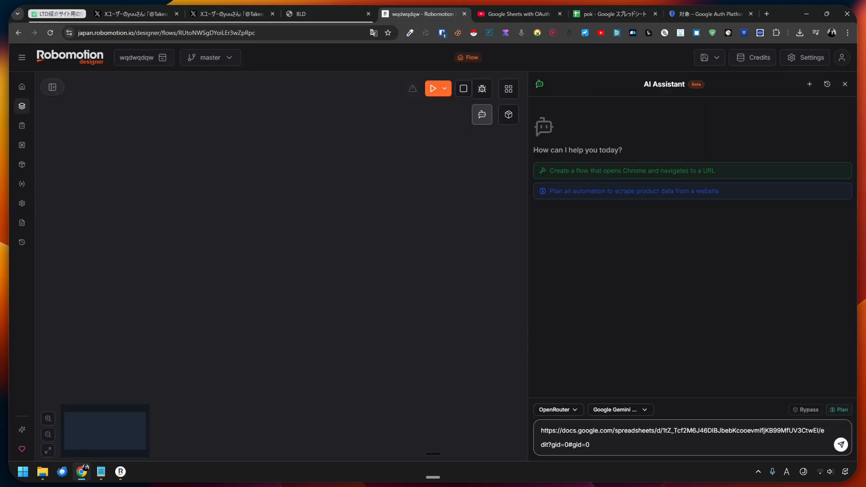
Ask the assistant in Japanese for a flow opening column A's every-other-row URLs (A1, A3, A5, A7) in order, and submit the prompt.
{"action": "key", "text": "alt+l"}
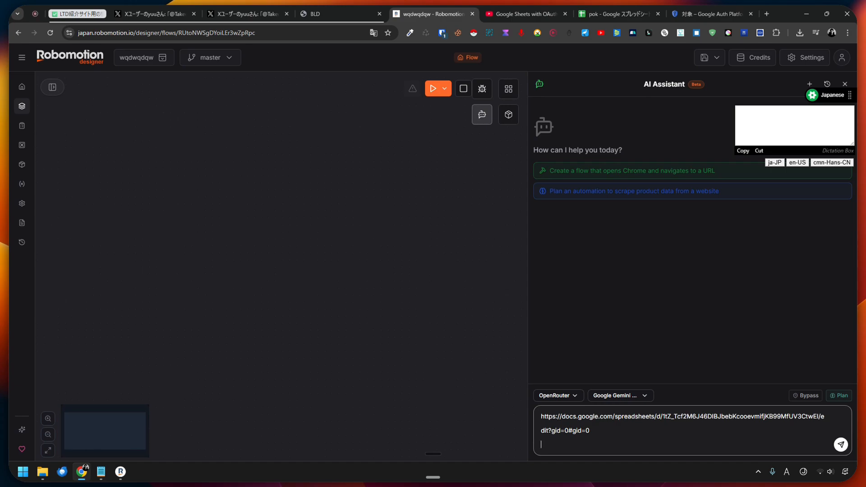
{"action": "key", "text": "shift+a"}
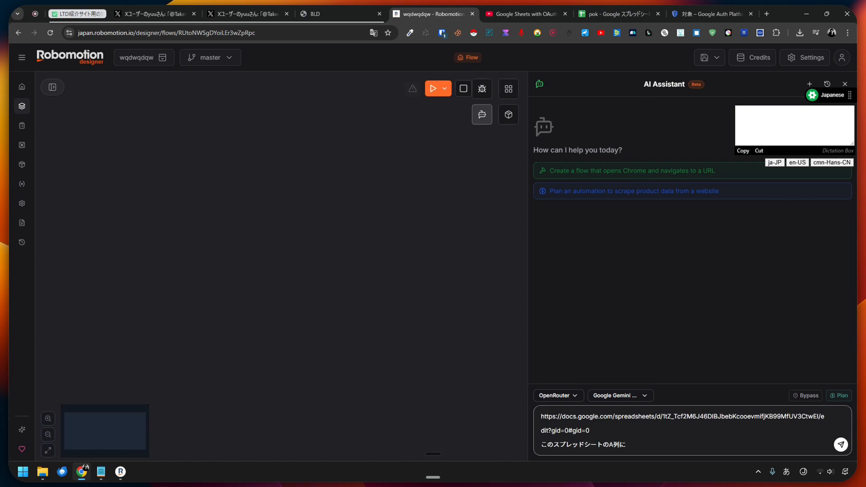
{"action": "key", "text": "alt+1"}
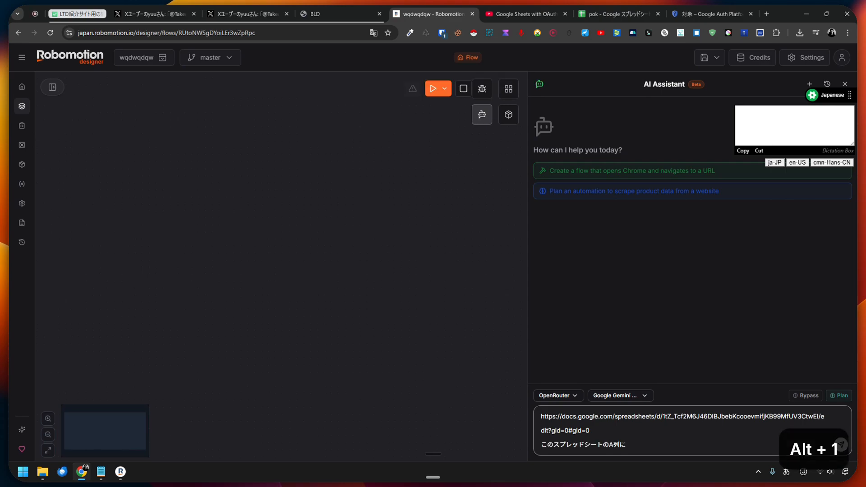
{"action": "key", "text": "BackSpace"}
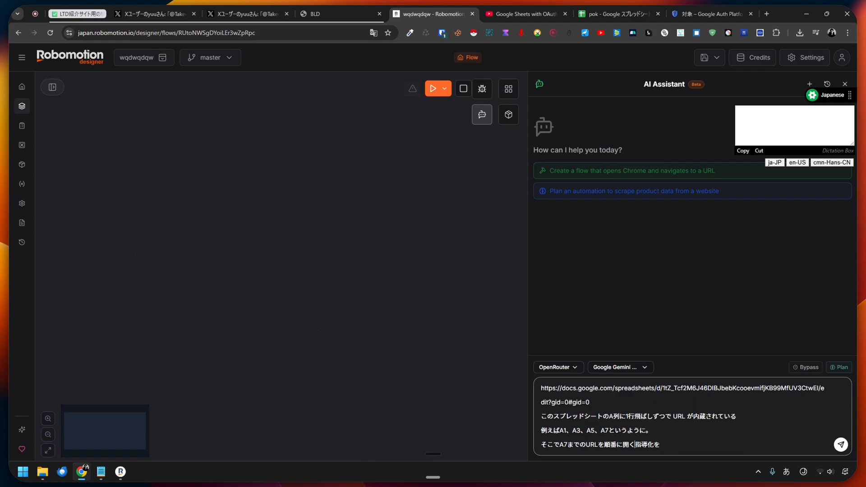
{"action": "key", "text": "ctrl+m"}
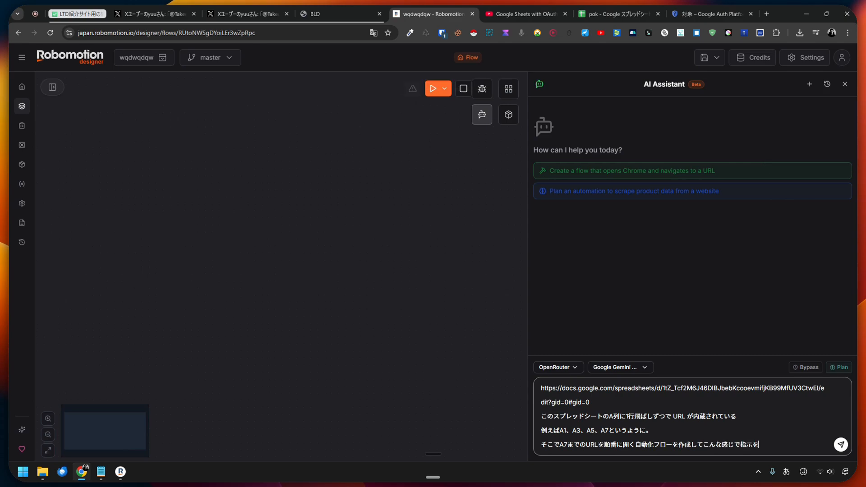
{"action": "key", "text": "shift+End"}
{"action": "key", "text": "BackSpace"}
{"action": "key", "text": "Return"}
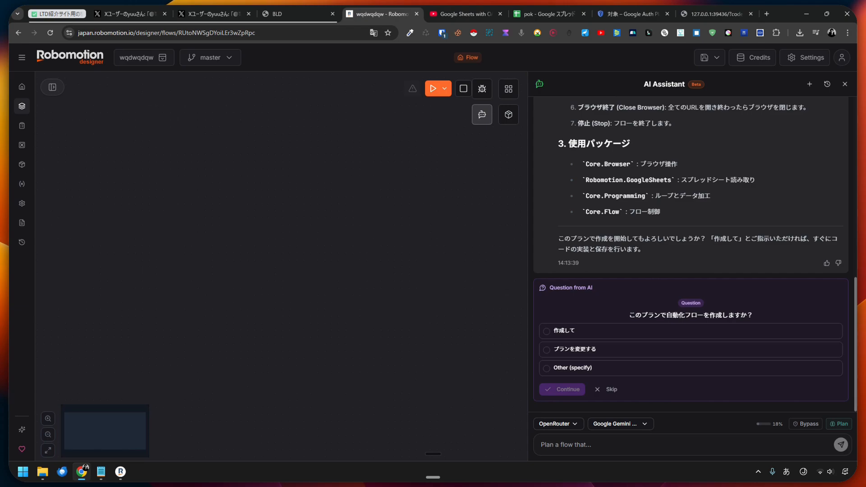
Approve the proposed plan with 作成して, and close the AI Assistant once the flow is generated.
{"action": "left_click", "coordinate": [564, 331]}
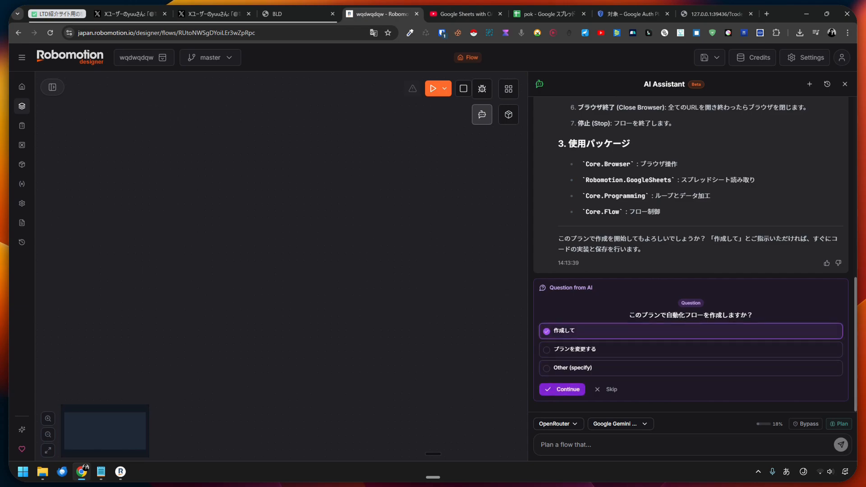
{"action": "left_click", "coordinate": [562, 390]}
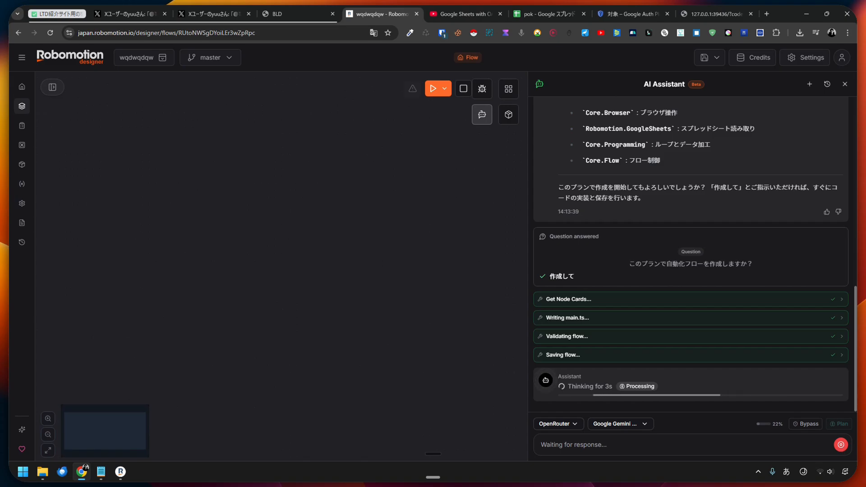
{"action": "scroll", "coordinate": [690, 254], "scroll_direction": "up", "scroll_amount": 2}
{"action": "scroll", "coordinate": [690, 254], "scroll_direction": "up", "scroll_amount": 5}
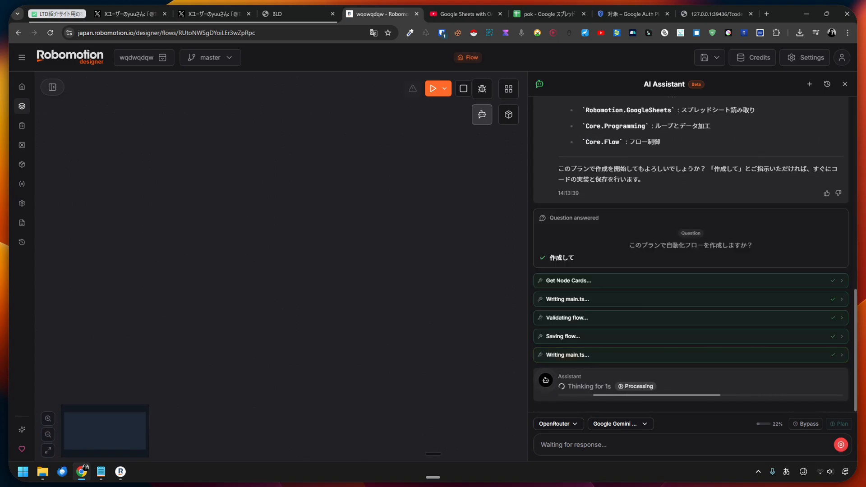
{"action": "scroll", "coordinate": [690, 254], "scroll_direction": "up", "scroll_amount": 2}
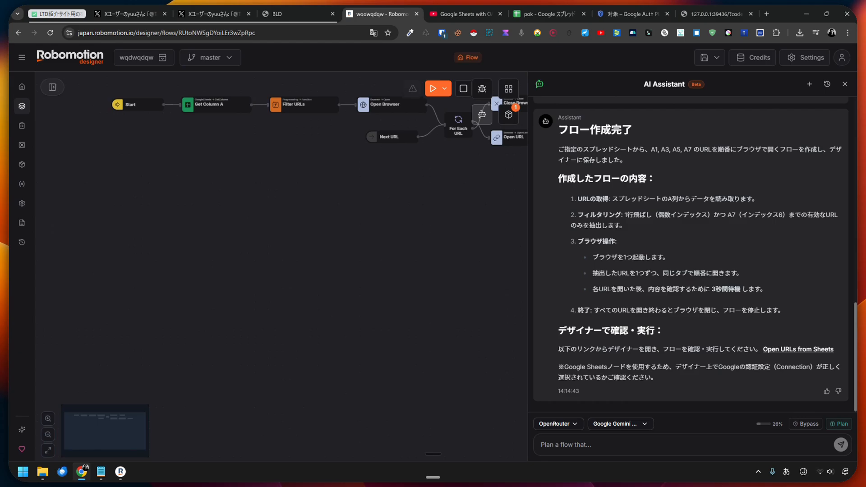
{"action": "scroll", "coordinate": [690, 254], "scroll_direction": "up", "scroll_amount": 2}
{"action": "scroll", "coordinate": [690, 255], "scroll_direction": "down", "scroll_amount": 2}
{"action": "left_click", "coordinate": [845, 85]}
{"action": "key", "text": "Delete"}
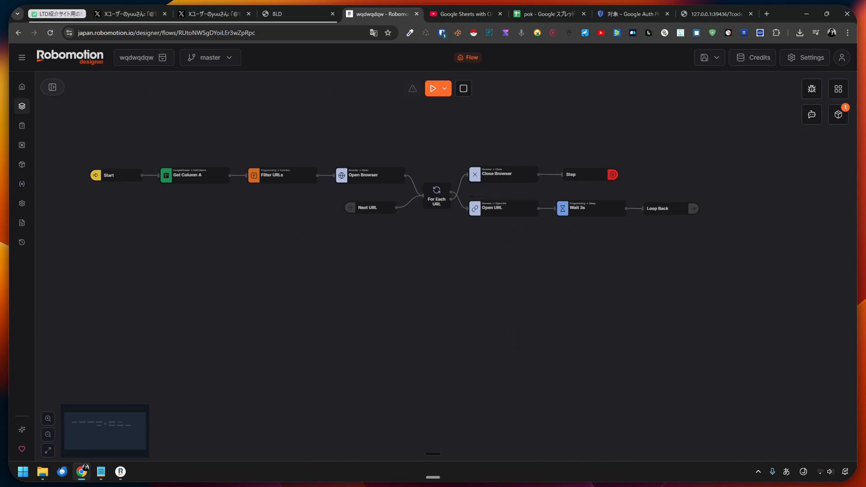
{"action": "key", "text": "BackSpace"}
Test-run the generated flow on the Production robot, close the execution report and stop the run.
{"action": "left_click", "coordinate": [444, 88]}
{"action": "left_click", "coordinate": [444, 109]}
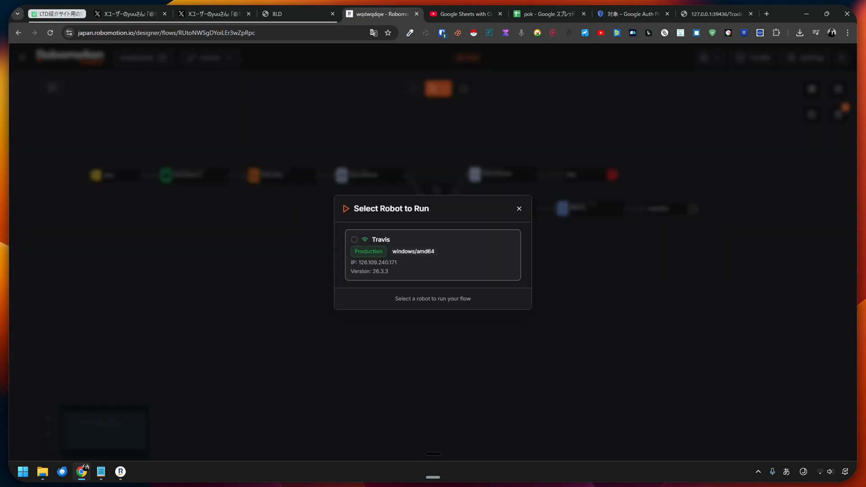
{"action": "left_click", "coordinate": [433, 253]}
{"action": "left_click", "coordinate": [497, 299]}
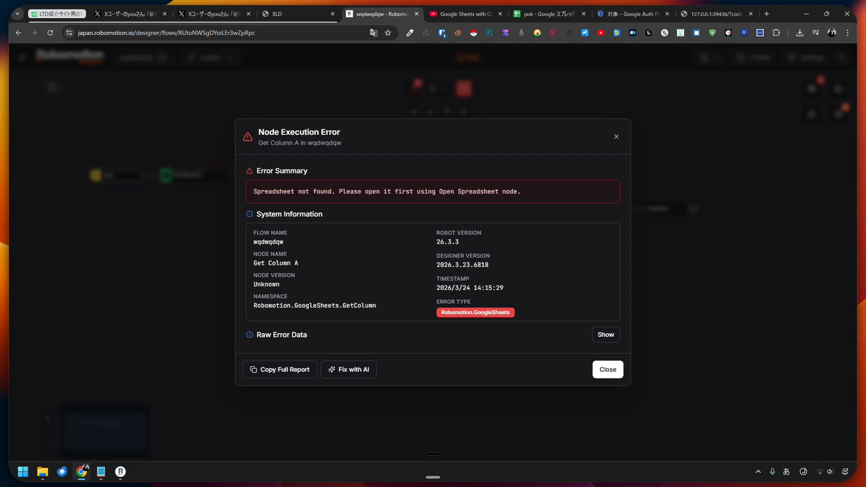
{"action": "left_click", "coordinate": [607, 369]}
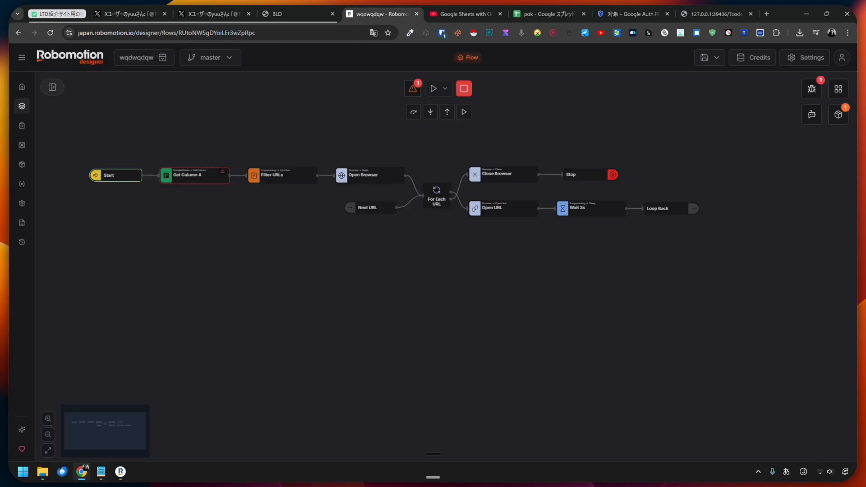
{"action": "left_click", "coordinate": [463, 89]}
Check the Get Column A node's spreadsheet ID, start cell and output column settings.
{"action": "mouse_move", "coordinate": [195, 175]}
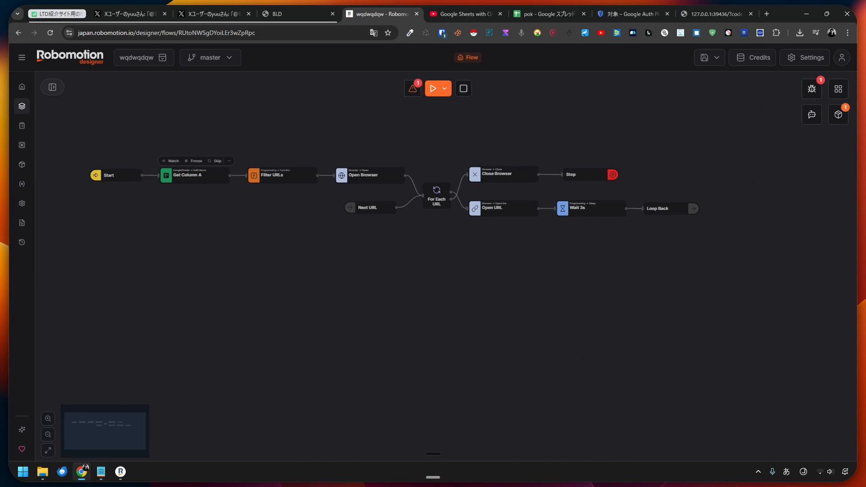
{"action": "left_click", "coordinate": [195, 175]}
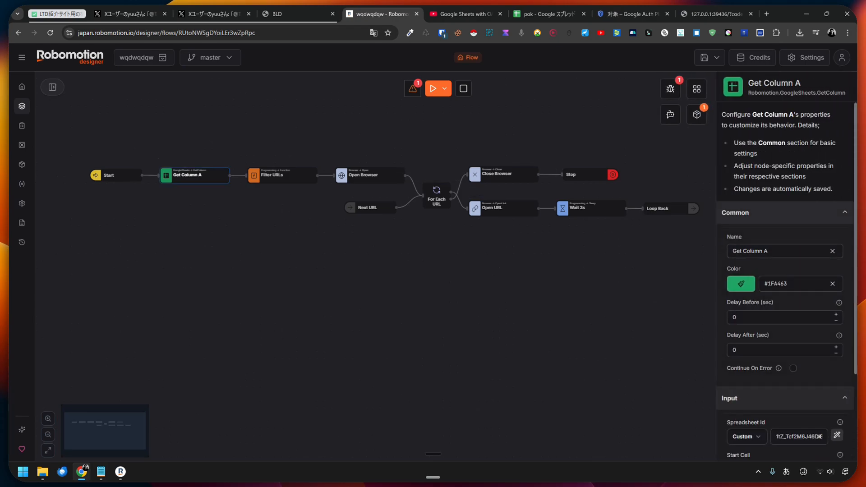
{"action": "key", "text": "ctrl+v"}
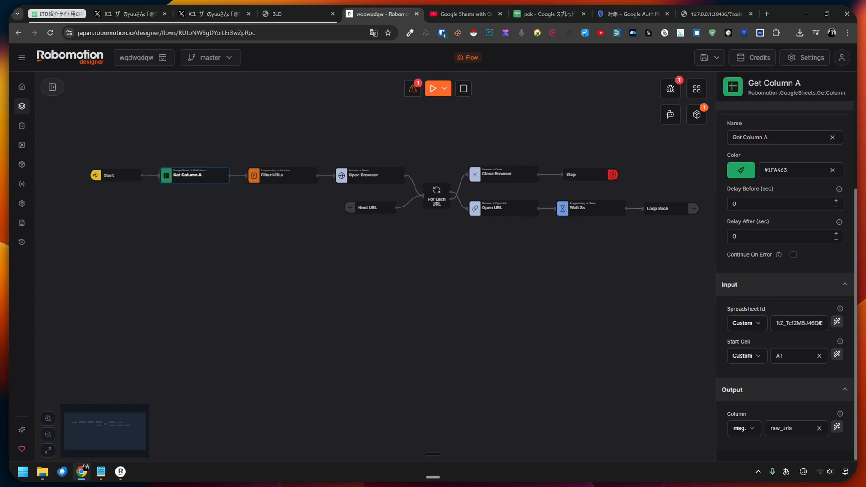
Move Get Column A below the main row, shift Start slightly away, and delete the connection between these two nodes.
{"action": "left_click_drag", "start_coordinate": [194, 176], "coordinate": [197, 225]}
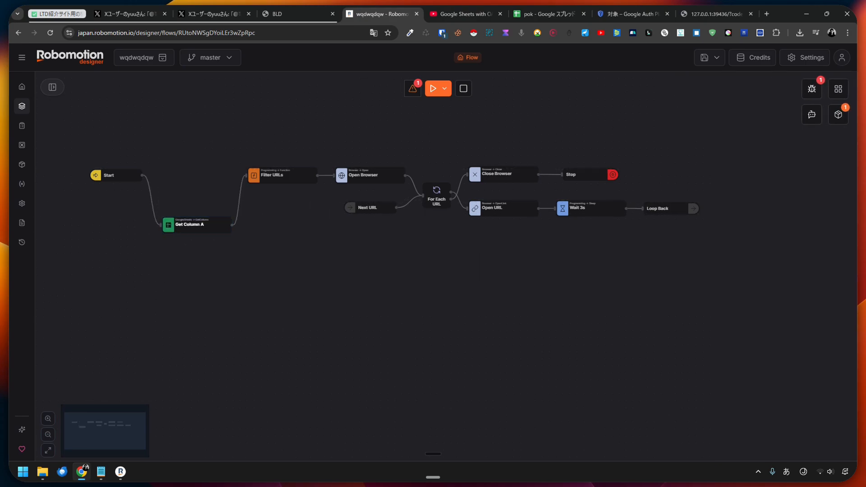
{"action": "left_click_drag", "start_coordinate": [116, 175], "coordinate": [101, 172]}
{"action": "left_click", "coordinate": [144, 198]}
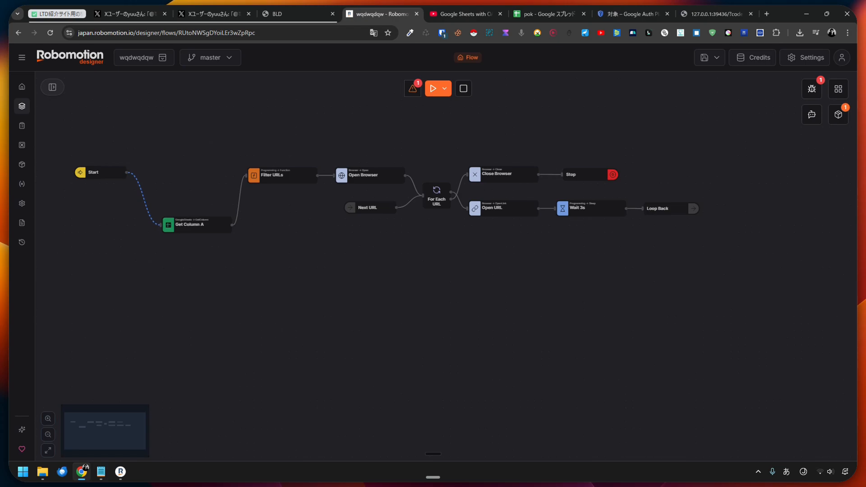
{"action": "key", "text": "Delete"}
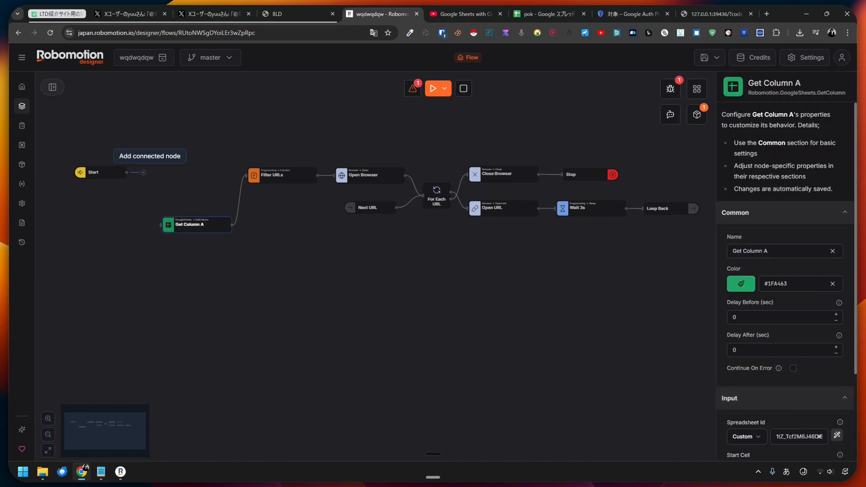
Add a Google Sheets Open Spreadsheet node after Start, place it above Get Column A, and connect it to Get Column A.
{"action": "left_click", "coordinate": [144, 173]}
{"action": "scroll", "coordinate": [227, 193], "scroll_direction": "down", "scroll_amount": 15}
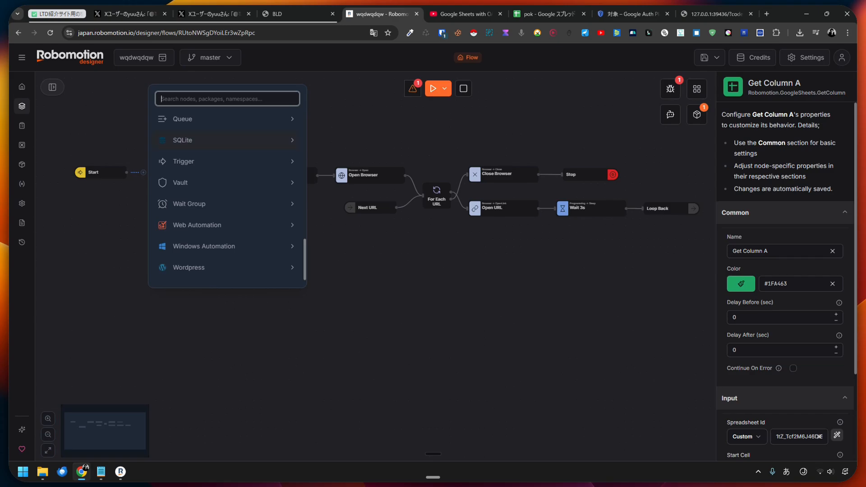
{"action": "type", "text": "o"}
{"action": "key", "text": "BackSpace"}
{"action": "key", "text": "Zenkaku_Hankaku"}
{"action": "type", "text": "ope"}
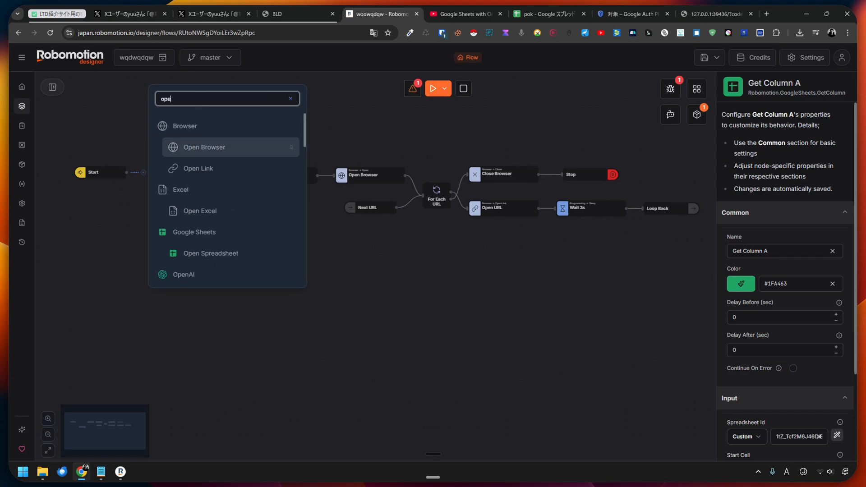
{"action": "type", "text": "n"}
{"action": "left_click", "coordinate": [211, 253]}
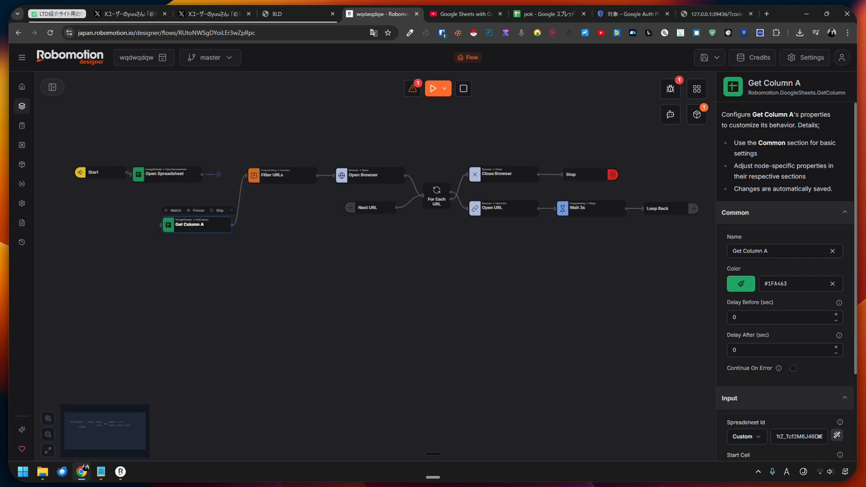
{"action": "left_click_drag", "start_coordinate": [163, 186], "coordinate": [190, 176]}
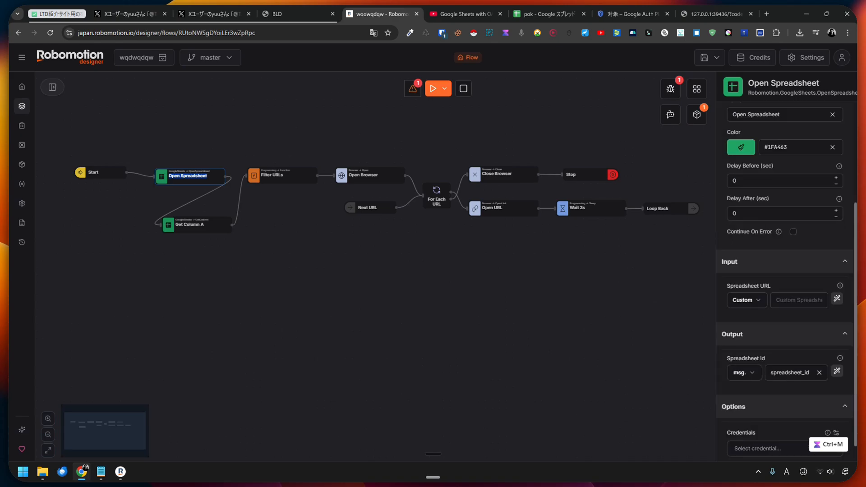
Assign the サンプル My OAuth2 (Personal) credential to Open Spreadsheet, and align Get Column A beneath it and Start level with it.
{"action": "left_click", "coordinate": [785, 428]}
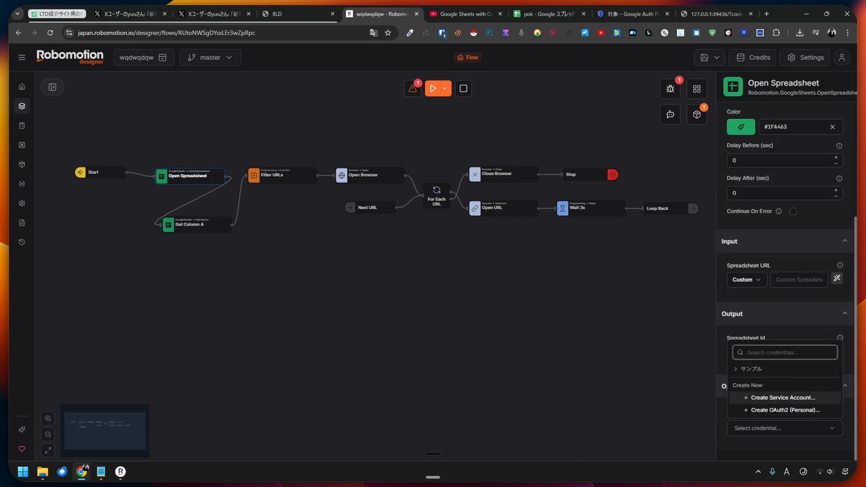
{"action": "left_click", "coordinate": [751, 369]}
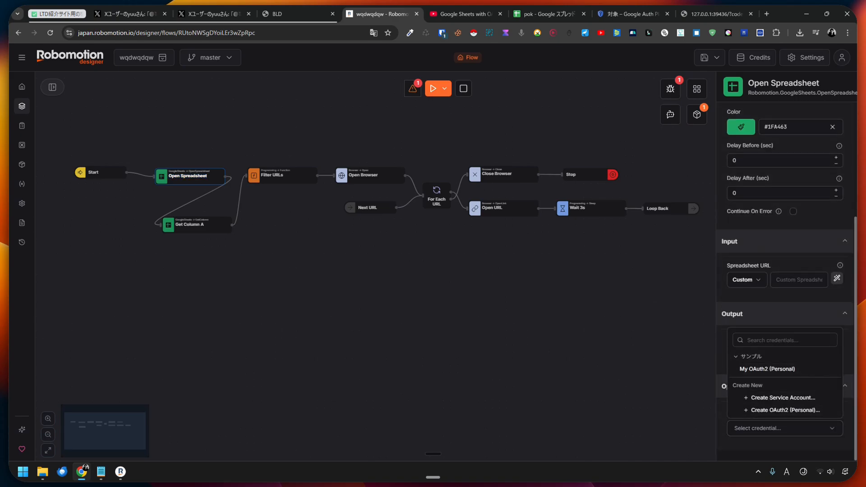
{"action": "left_click", "coordinate": [766, 369]}
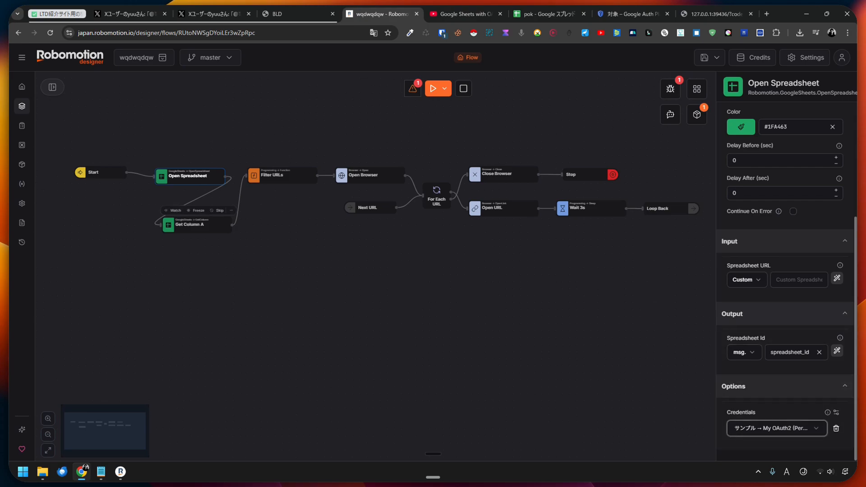
{"action": "left_click_drag", "start_coordinate": [197, 224], "coordinate": [191, 208]}
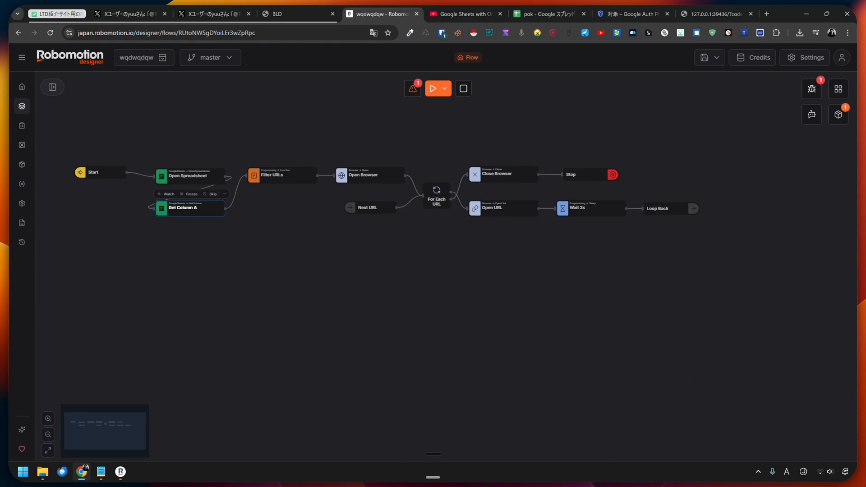
{"action": "left_click_drag", "start_coordinate": [99, 172], "coordinate": [112, 176]}
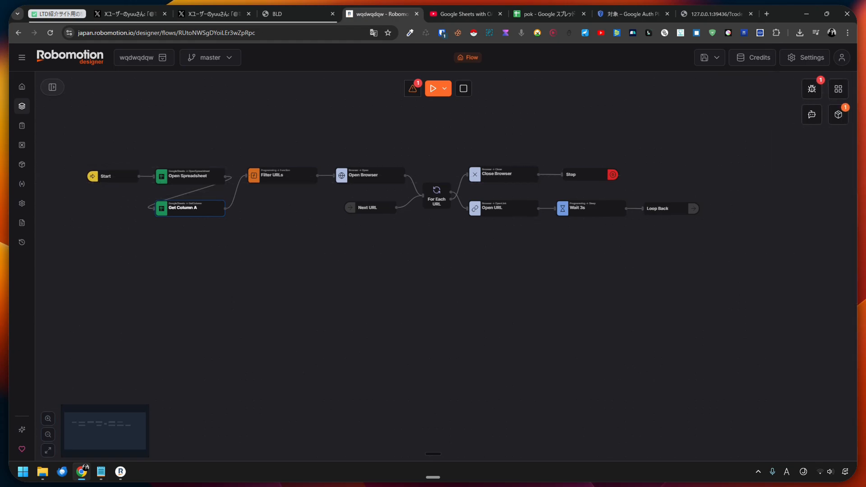
Set Open Spreadsheet's custom Spreadsheet URL to the web address taken from the open pok Google spreadsheet.
{"action": "double_click", "coordinate": [190, 177]}
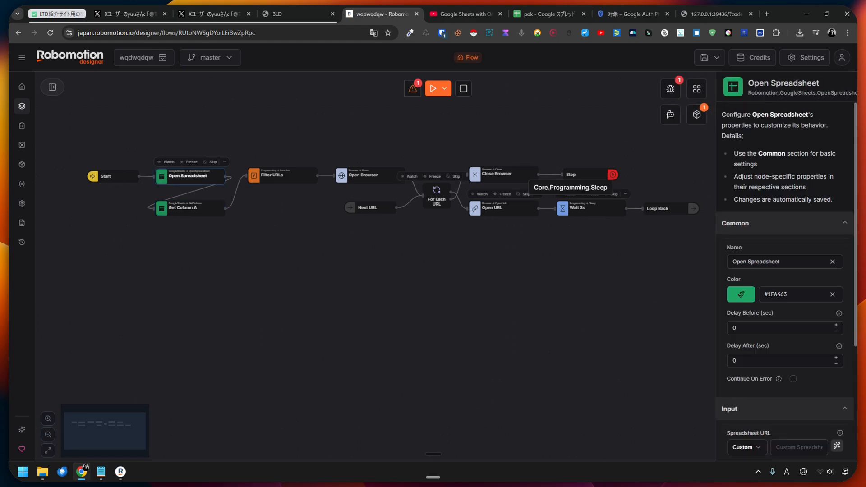
{"action": "scroll", "coordinate": [787, 315], "scroll_direction": "down", "scroll_amount": 3}
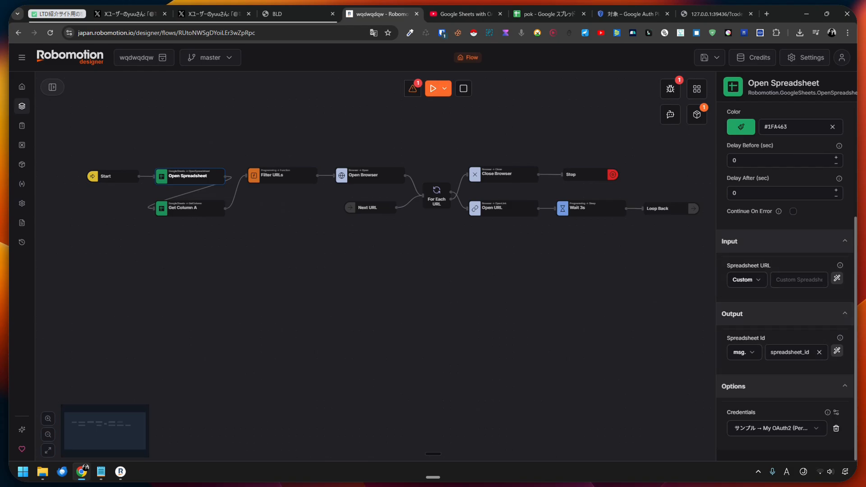
{"action": "left_click", "coordinate": [548, 14]}
{"action": "right_click", "coordinate": [242, 31]}
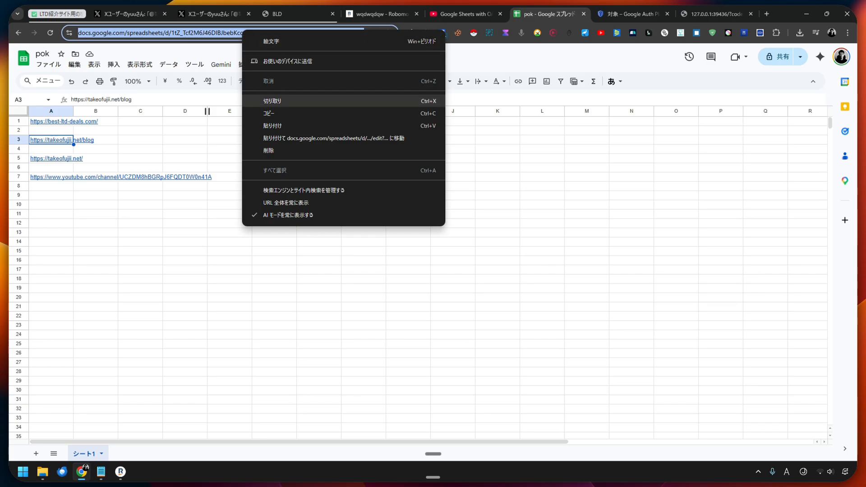
{"action": "left_click", "coordinate": [272, 101]}
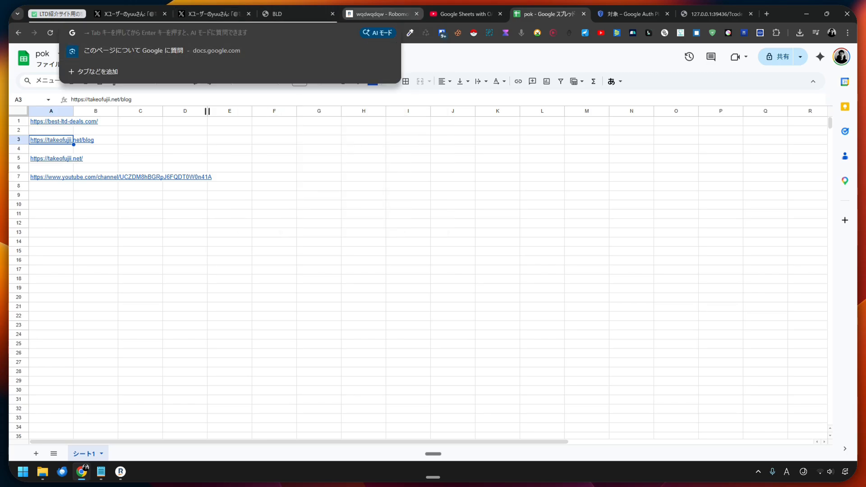
{"action": "left_click", "coordinate": [381, 14]}
{"action": "left_click", "coordinate": [820, 279]}
{"action": "key", "text": "ctrl+v"}
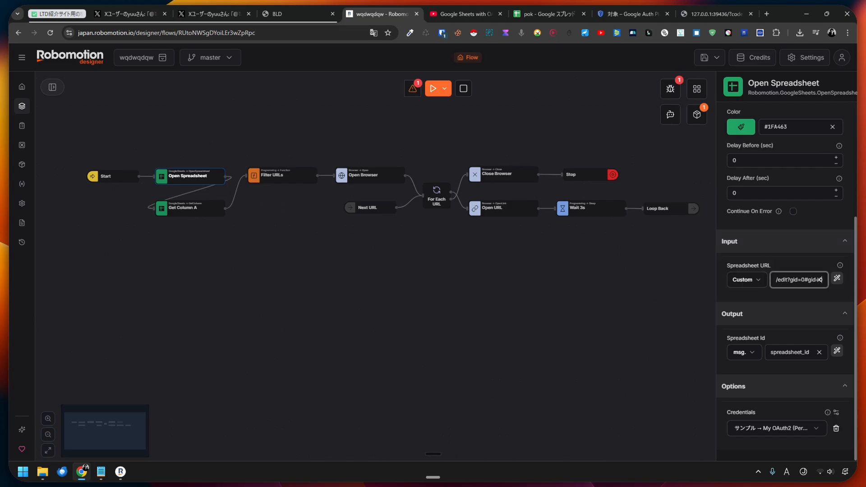
Run the corrected flow on the Production robot, watch it open the spreadsheet's URLs, and return to the Robomotion designer.
{"action": "left_click", "coordinate": [444, 88]}
{"action": "left_click", "coordinate": [446, 108]}
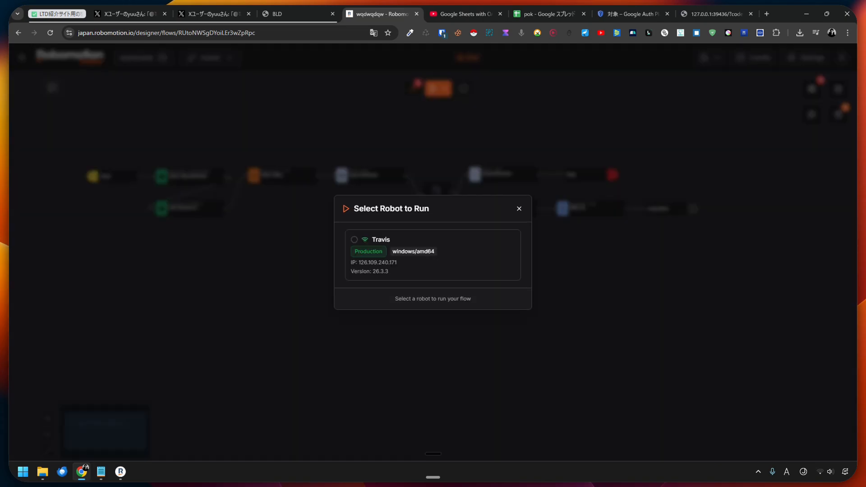
{"action": "left_click", "coordinate": [432, 255]}
{"action": "left_click", "coordinate": [496, 298]}
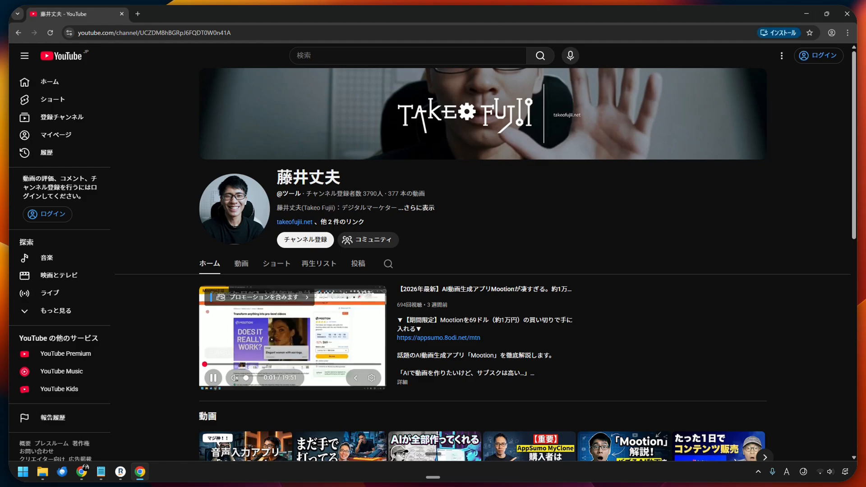
{"action": "left_click", "coordinate": [81, 472]}
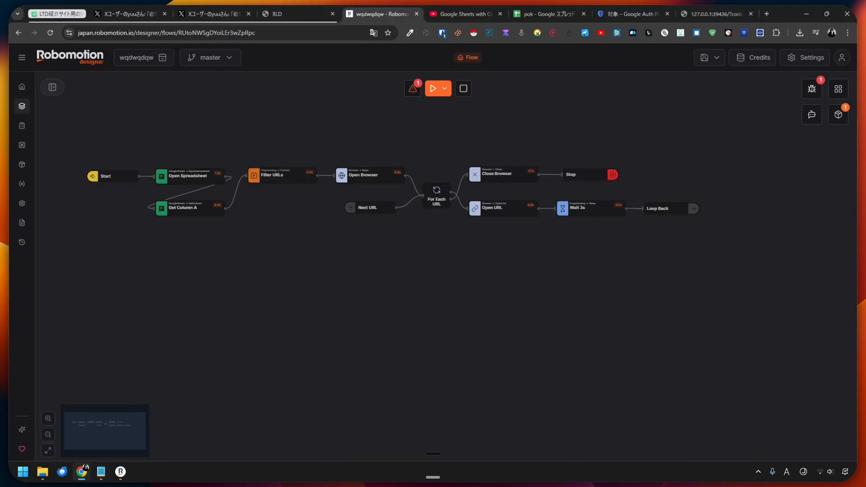